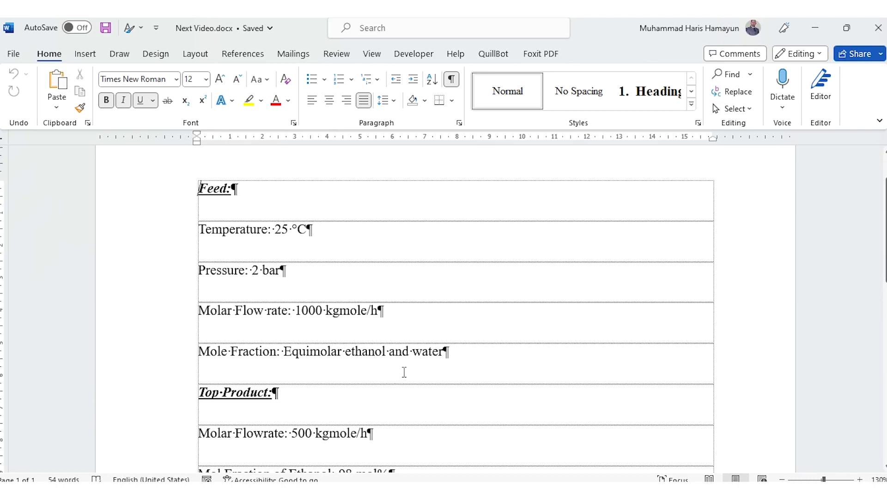
- Add ETHANOL and WATER as the simulation components
scroll(404, 339, "down", 3)
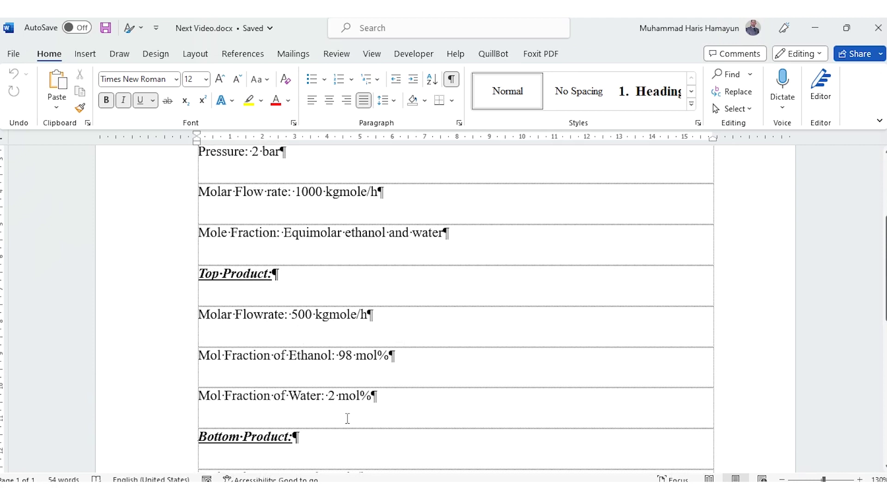
scroll(350, 412, "down", 3)
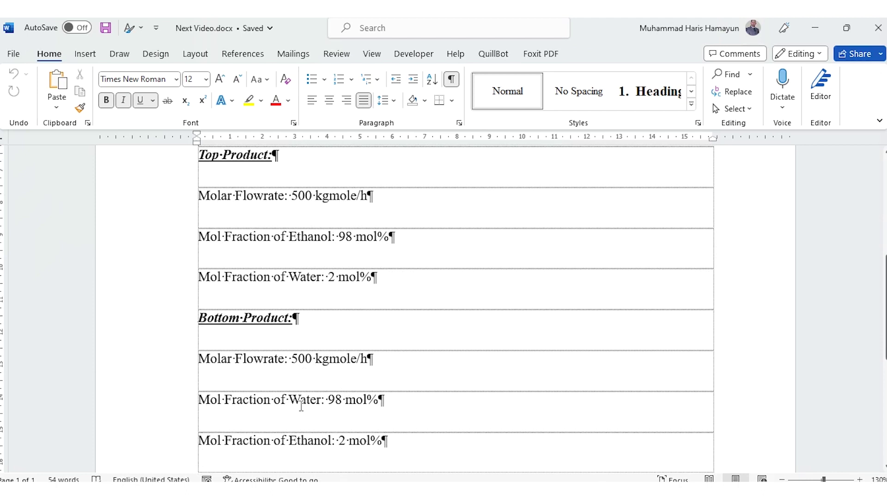
scroll(301, 406, "down", 1)
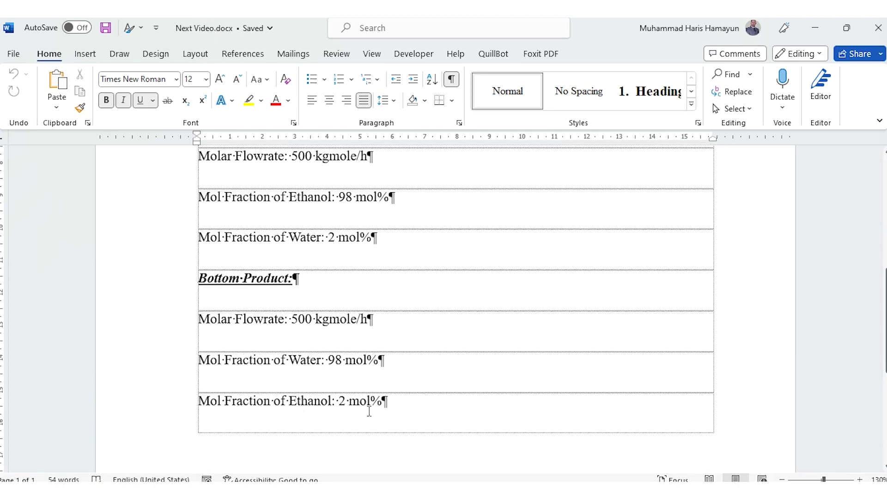
left_click(535, 397)
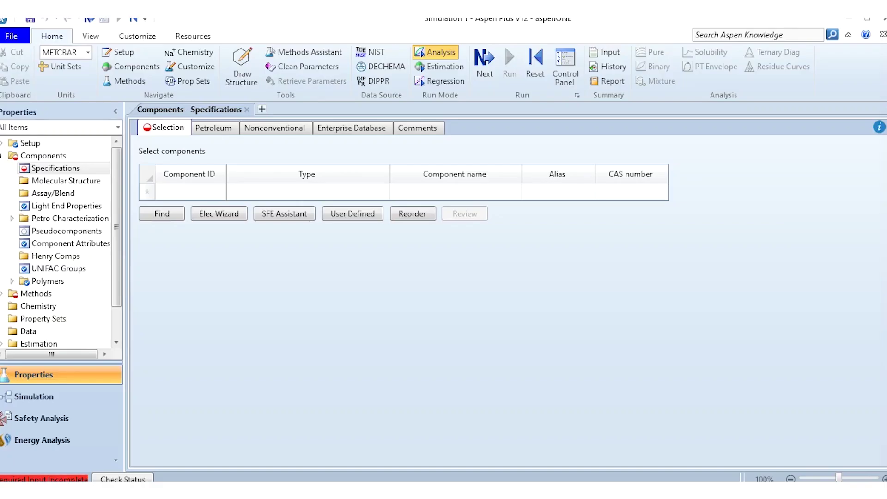
left_click(180, 198)
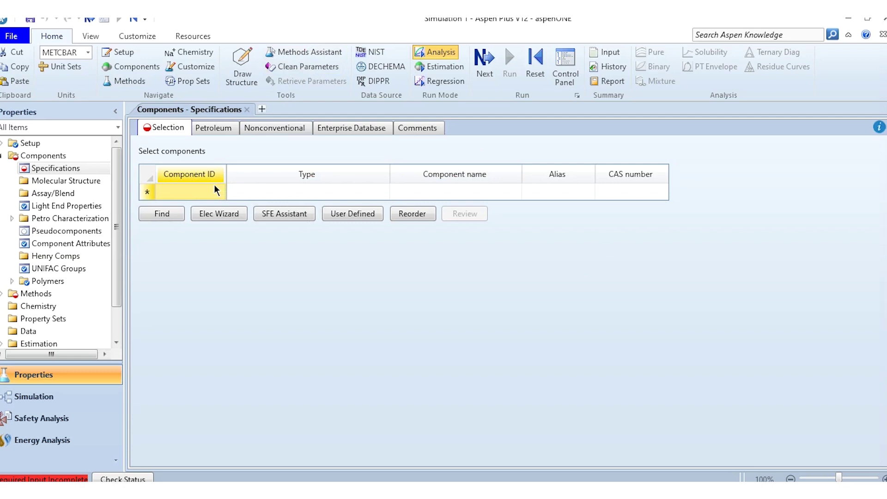
type("ETHANOL")
key("Return")
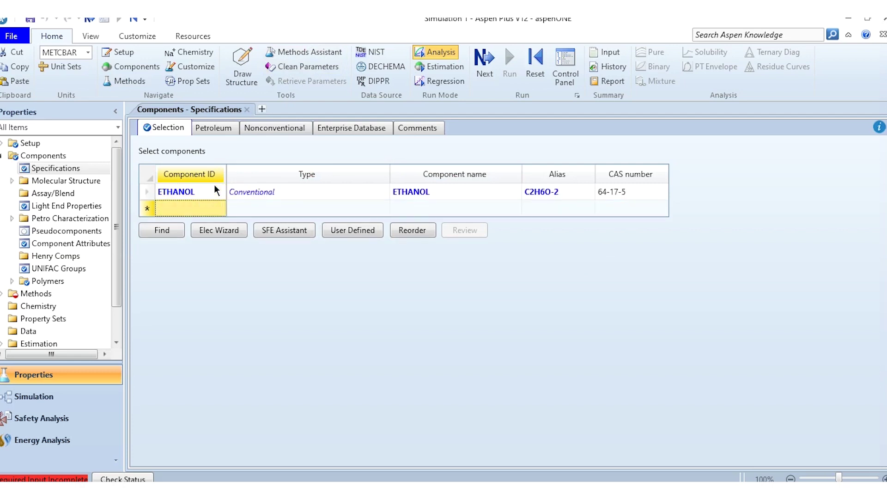
type("WATER")
key("Return")
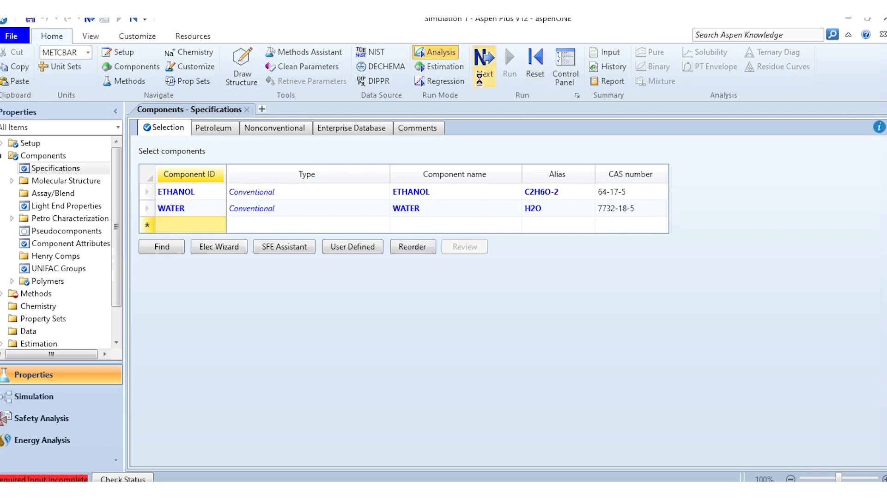
- Choose NRTL as the base property method and run its ethanol–water binary parameters
left_click(480, 84)
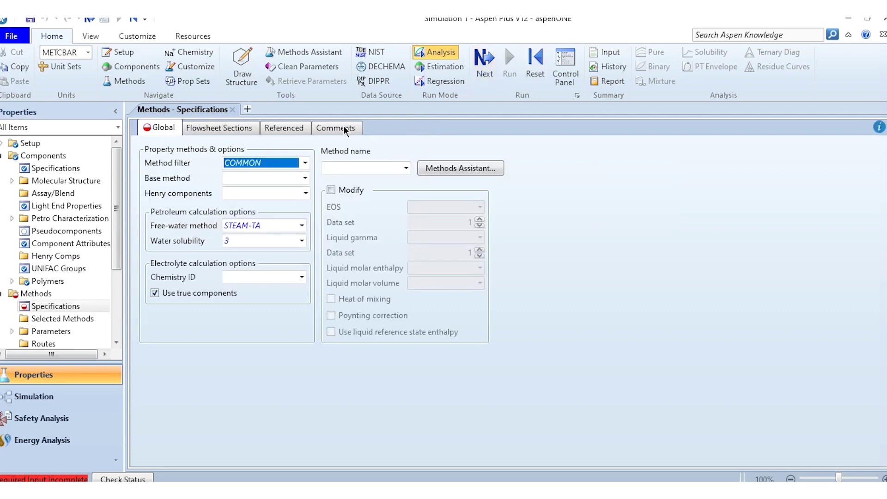
left_click(268, 180)
type("NRTL")
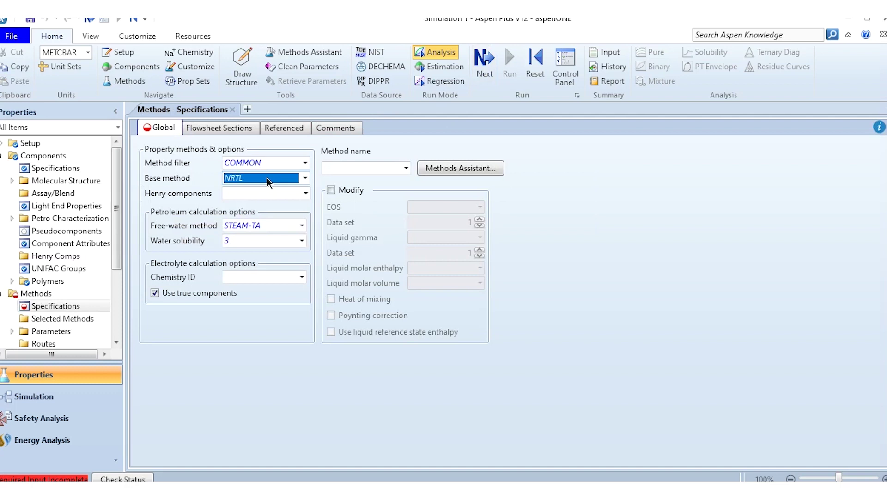
key("Return")
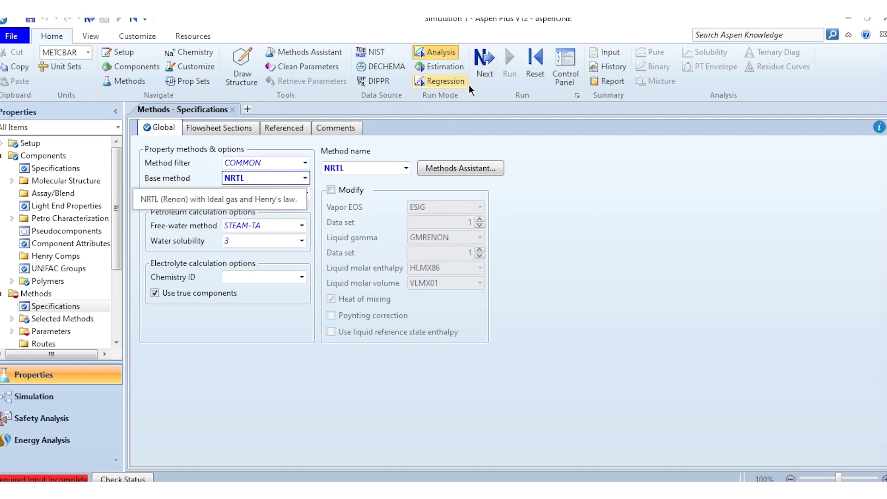
left_click(483, 71)
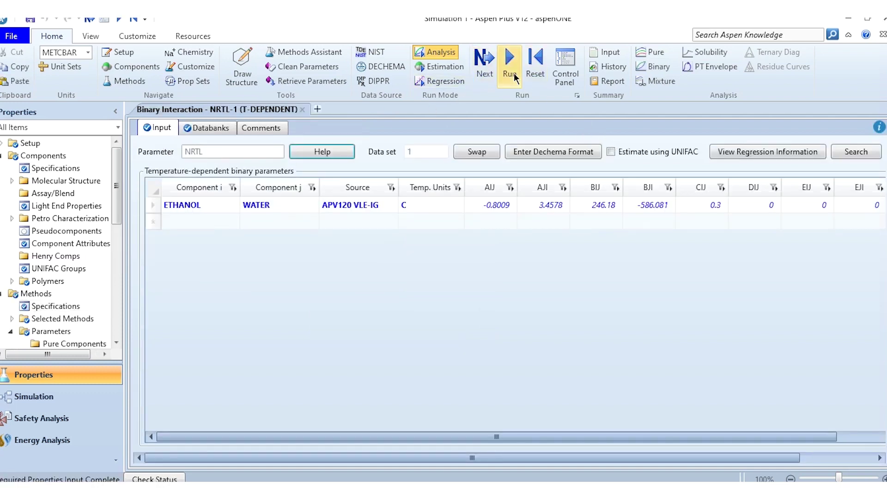
left_click(509, 57)
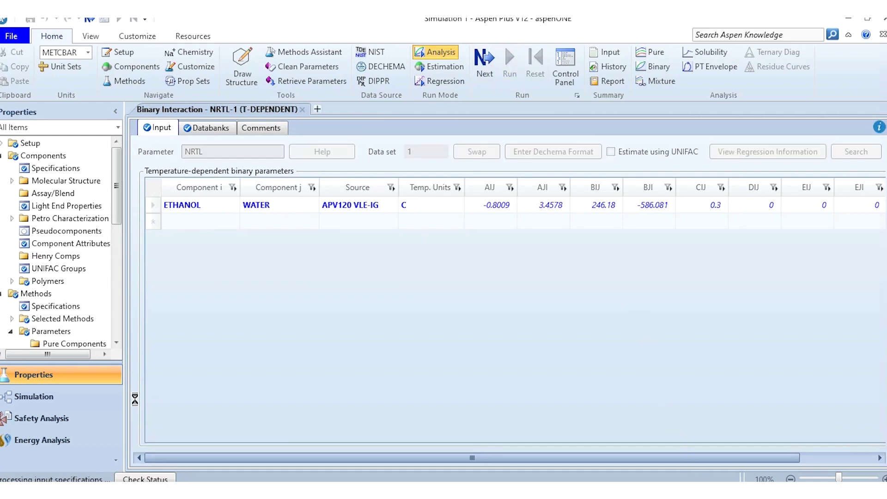
left_click(111, 398)
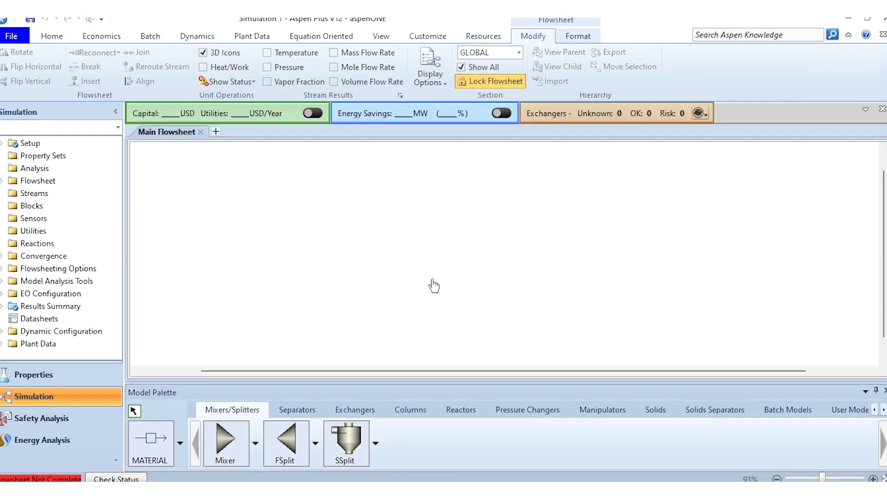
- Place a single DSTWU shortcut column, B1, in the middle of the flowsheet
left_click(420, 416)
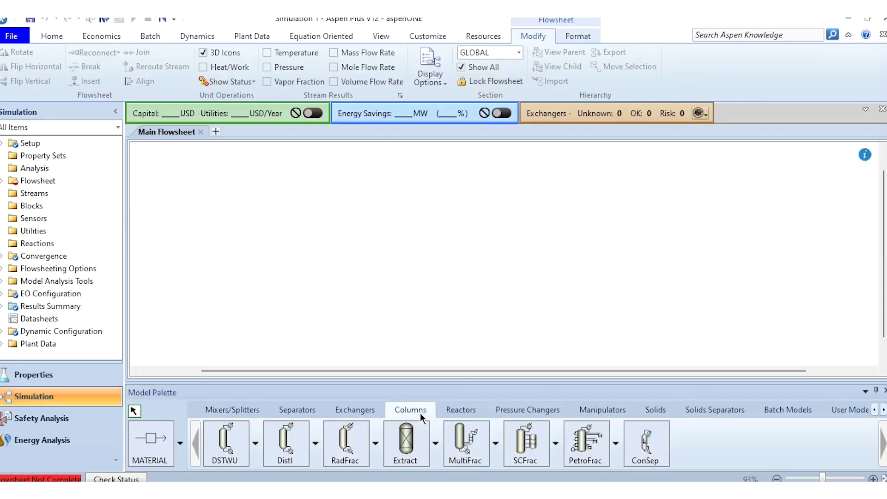
left_click(236, 441)
left_click(457, 252)
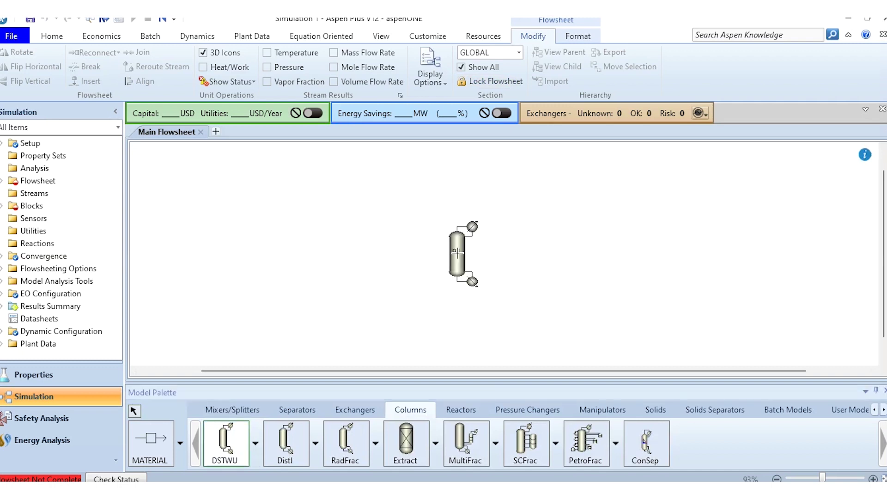
right_click(534, 254)
- Draw material streams: feed 1 into B1, distillate 2 from the top, bottoms 3 from the bottom
left_click(152, 437)
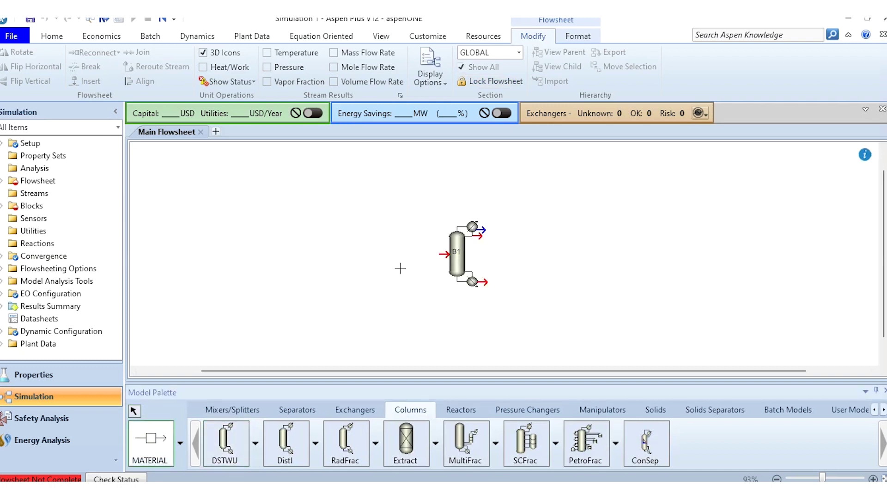
left_click(441, 254)
left_click(354, 254)
left_click(481, 235)
left_click(565, 203)
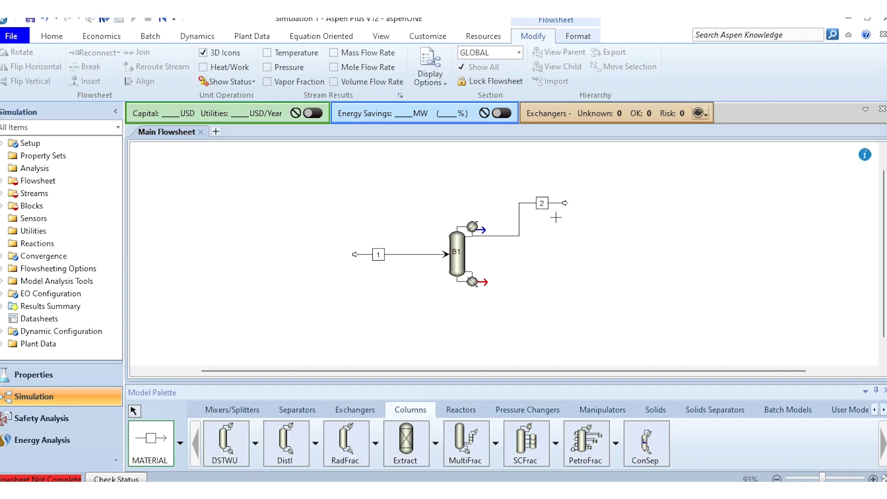
left_click(485, 282)
left_click(579, 267)
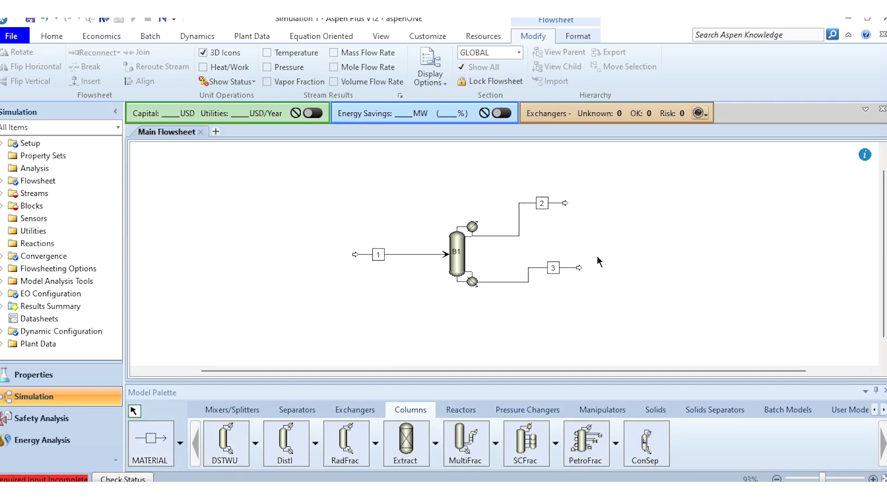
- Align the whole flowsheet so the outlet streams run horizontally
key("ctrl+a")
key("ctrl+b")
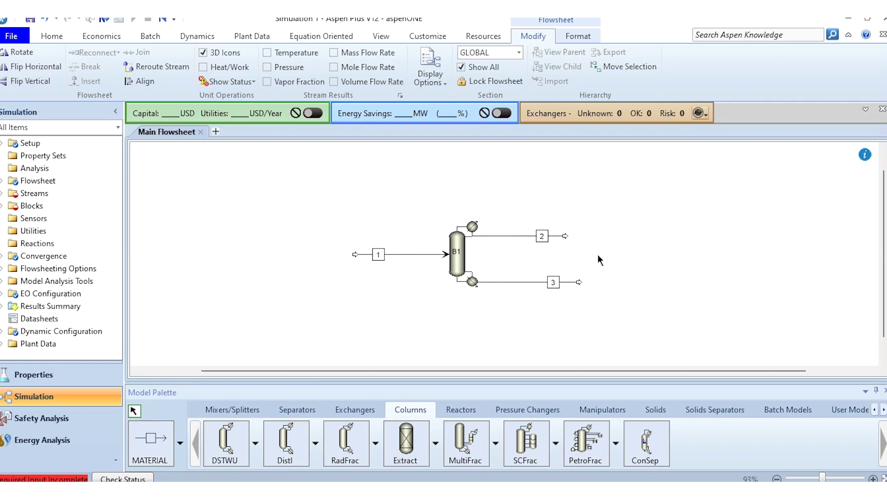
left_click(597, 254)
left_click(421, 255)
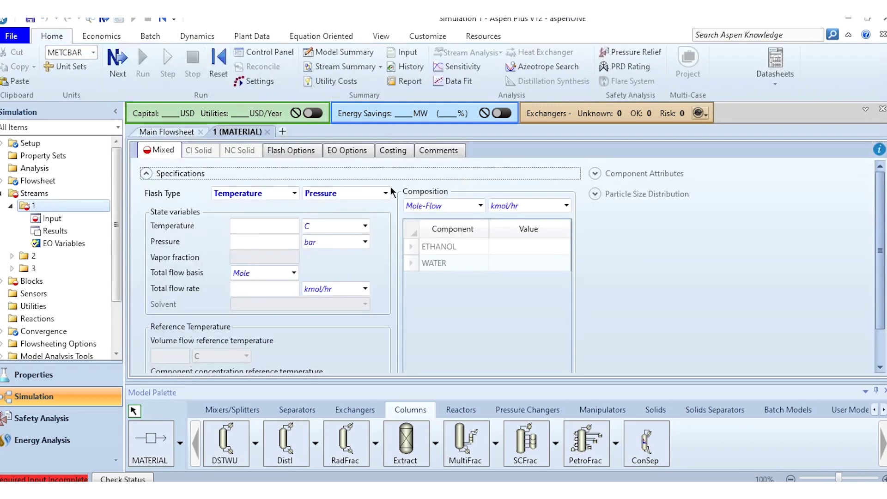
- Set feed stream 1 to 25 °C, 2 bar and 1000 kmol/hr total flow
left_click(267, 226)
type("25")
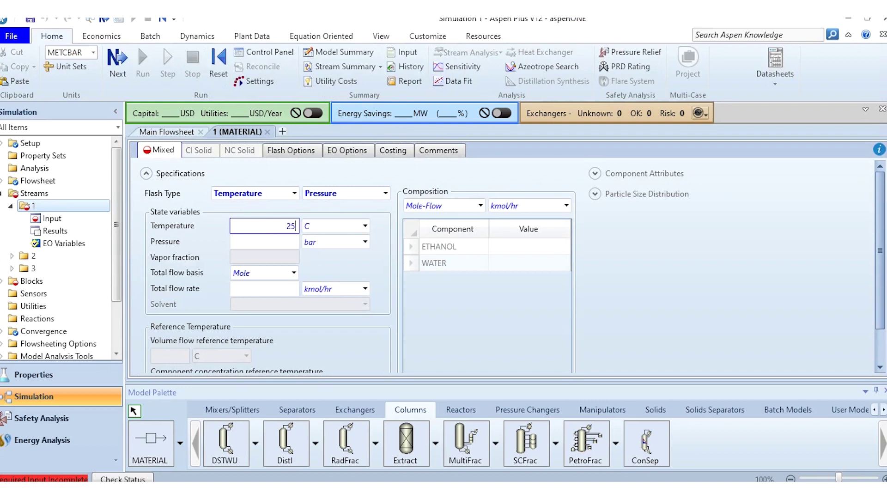
key("Tab")
key("Tab")
type("2")
key("Tab")
key("Tab")
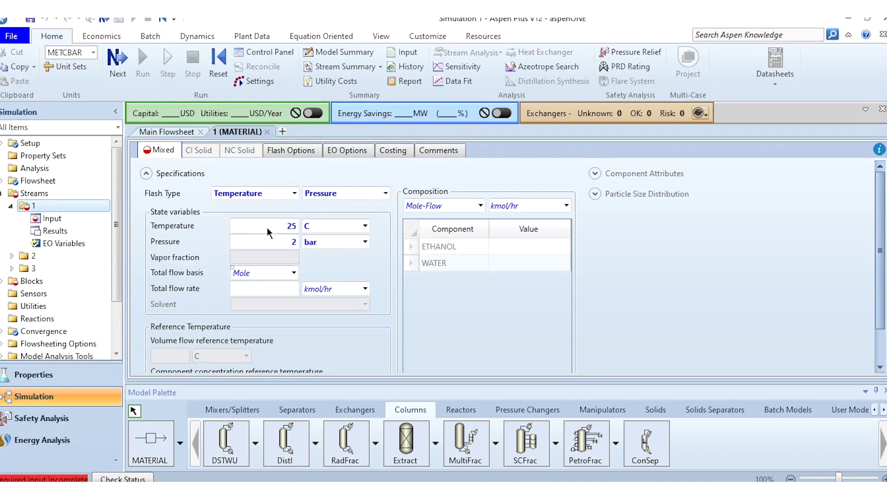
- Give the feed a mole-fraction composition of 0.5 ethanol and 0.5 water
key("Tab")
type("1000")
key("Tab")
key("Tab")
key("Down")
key("Tab")
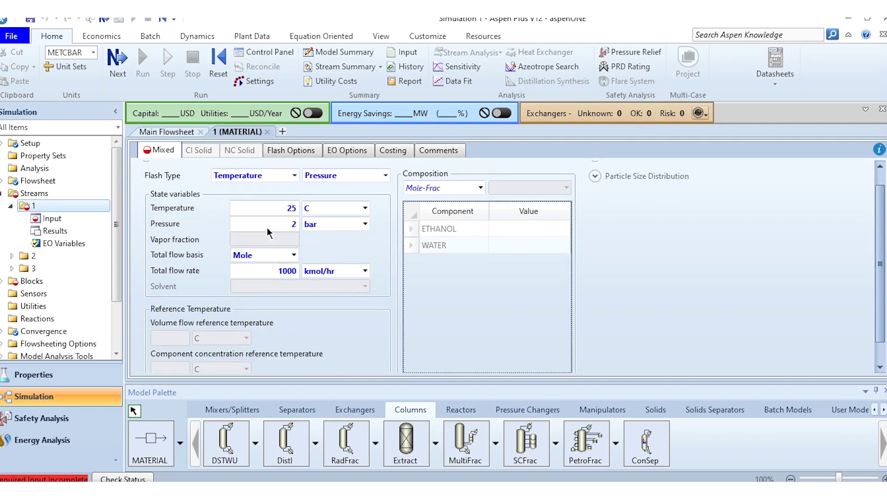
type("0.5")
key("Return")
type("0.5")
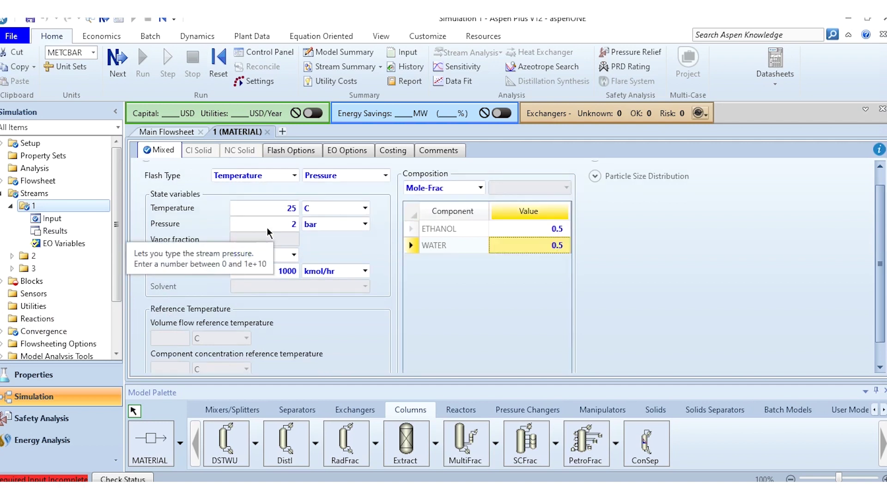
scroll(619, 294, "up", 1)
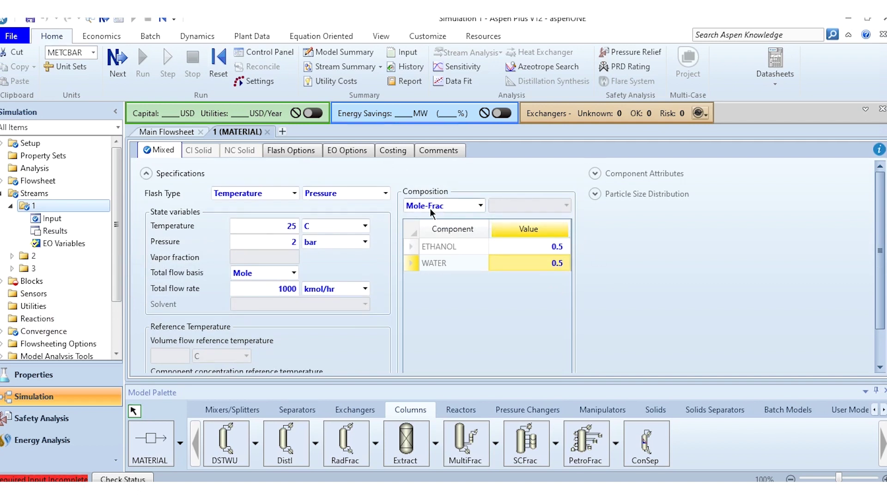
left_click(267, 132)
- Specify column B1 by a reflux ratio of -1.3
double_click(465, 274)
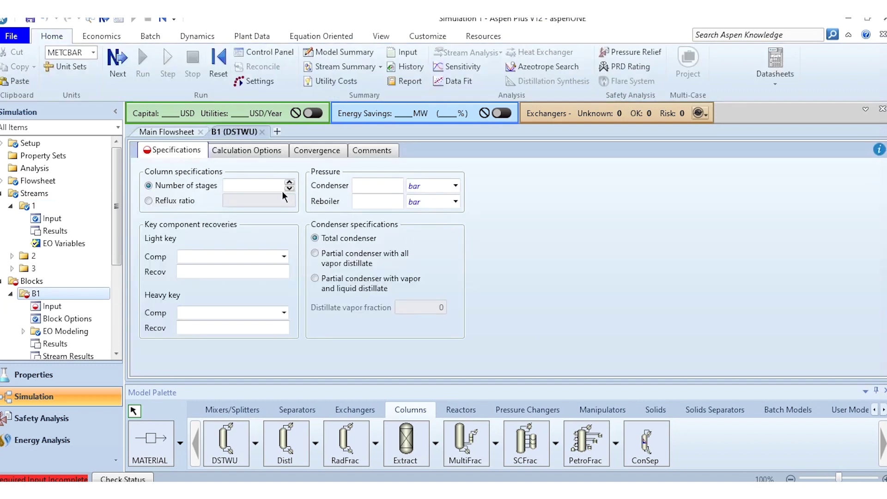
left_click(191, 202)
left_click(234, 200)
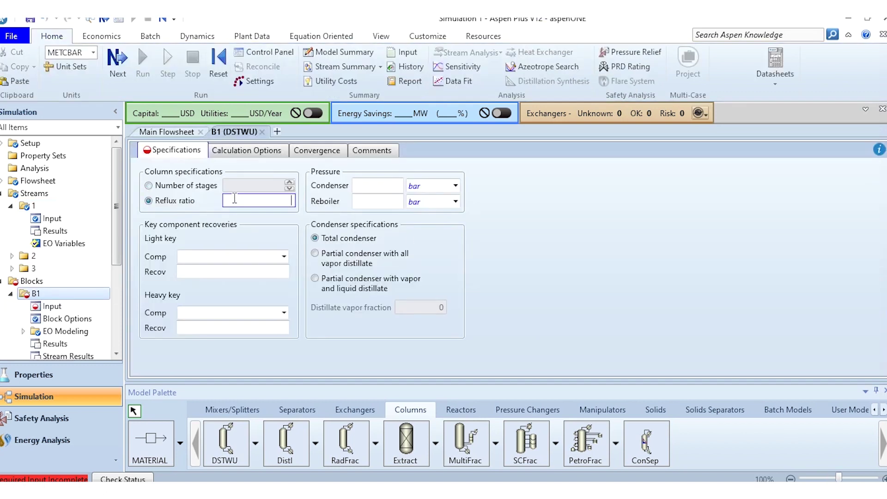
type("-1.3")
mouse_move(255, 209)
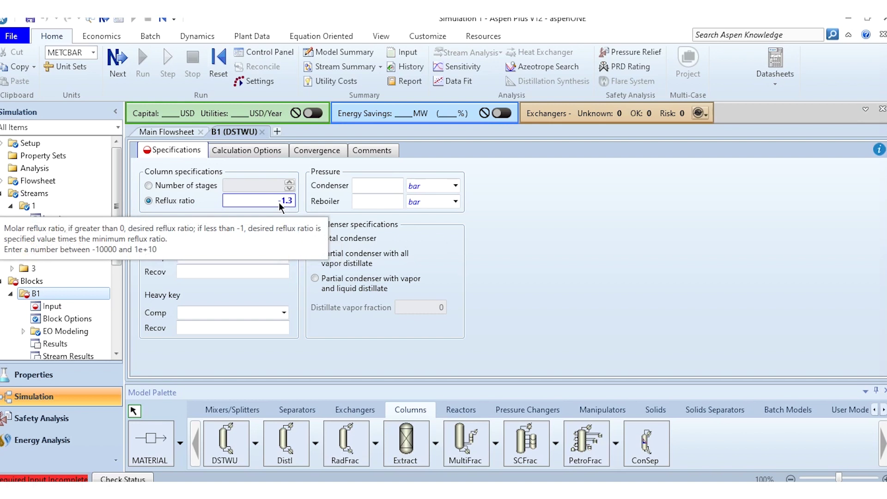
- Set B1's condenser pressure to 1.9 bar and reboiler pressure to 1.95 bar
left_click(357, 185)
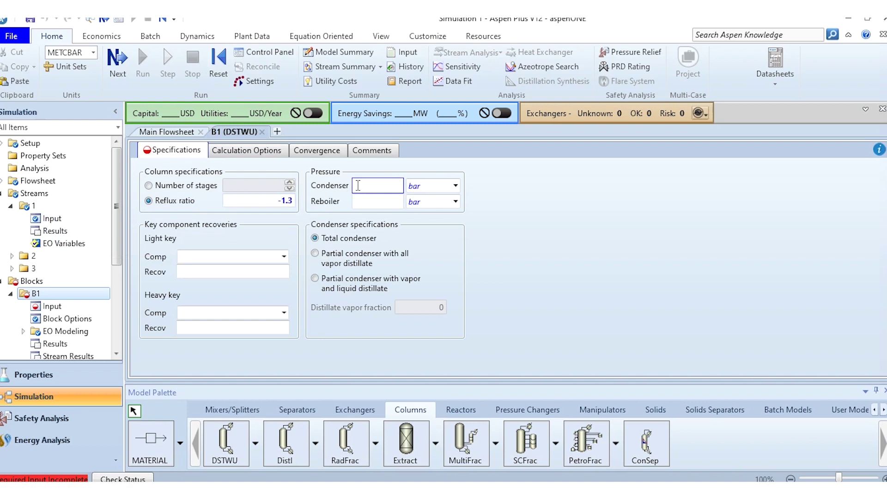
type("1.9")
key("Tab")
key("Tab")
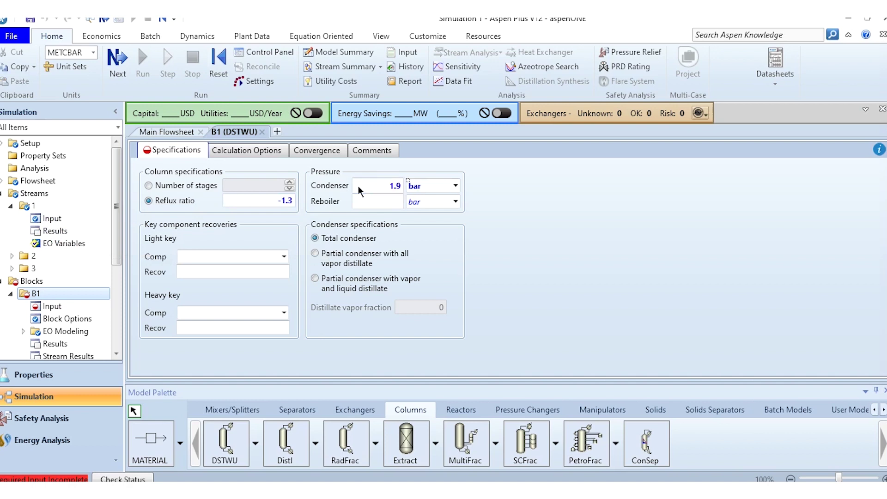
type("1.95")
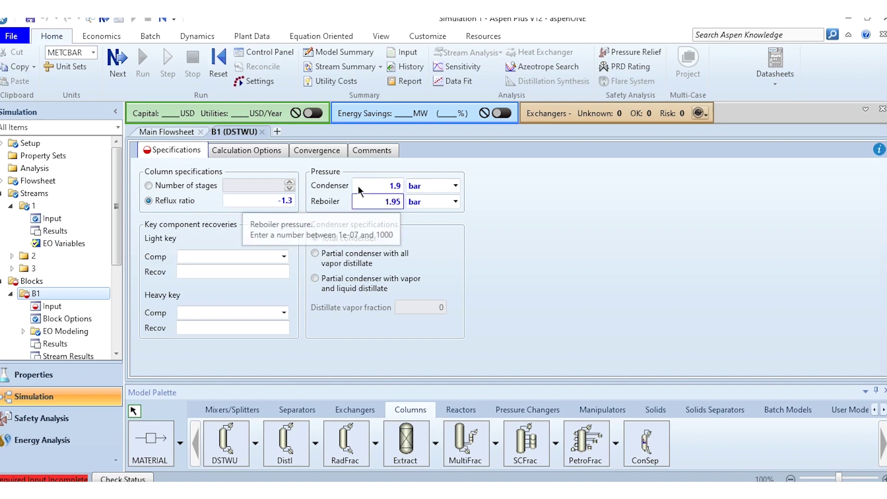
key("Return")
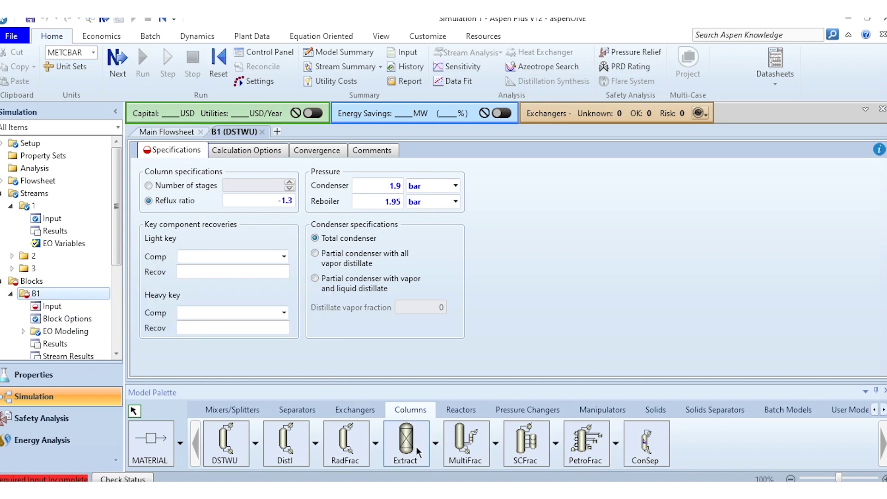
key("alt+Tab")
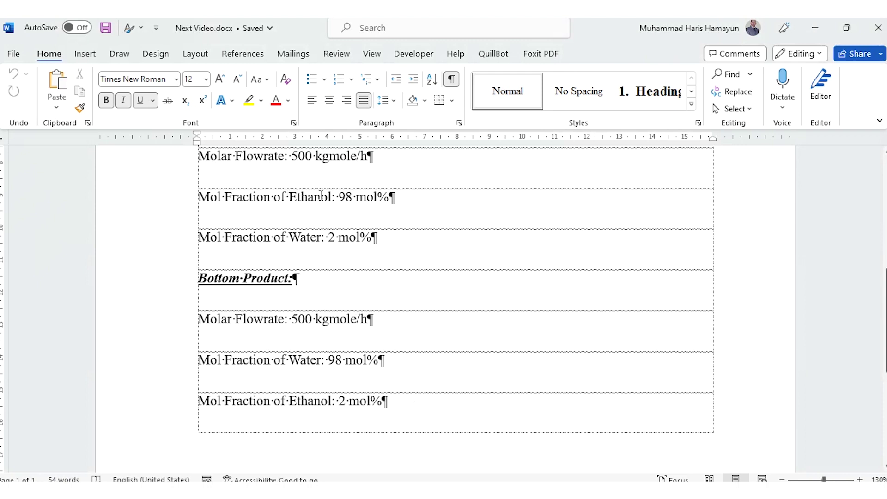
- Review the top and bottom product flowrates and mole fractions in the Word document
scroll(361, 227, "up", 1)
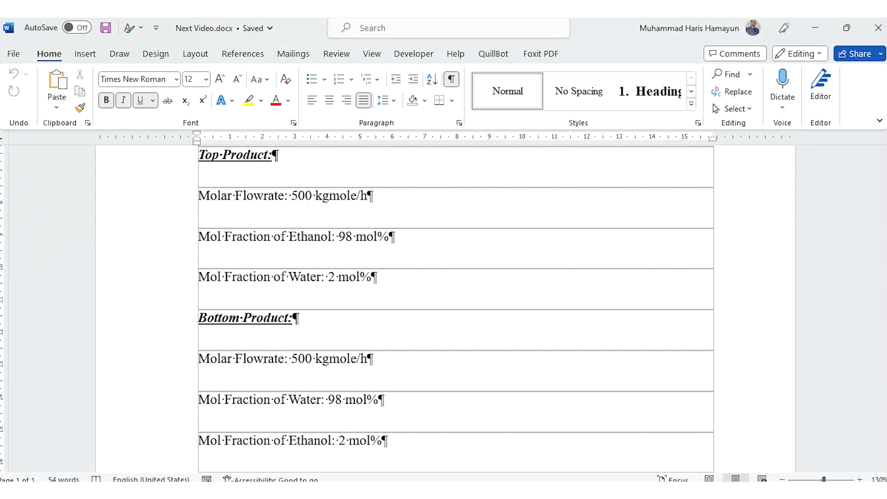
left_click(423, 497)
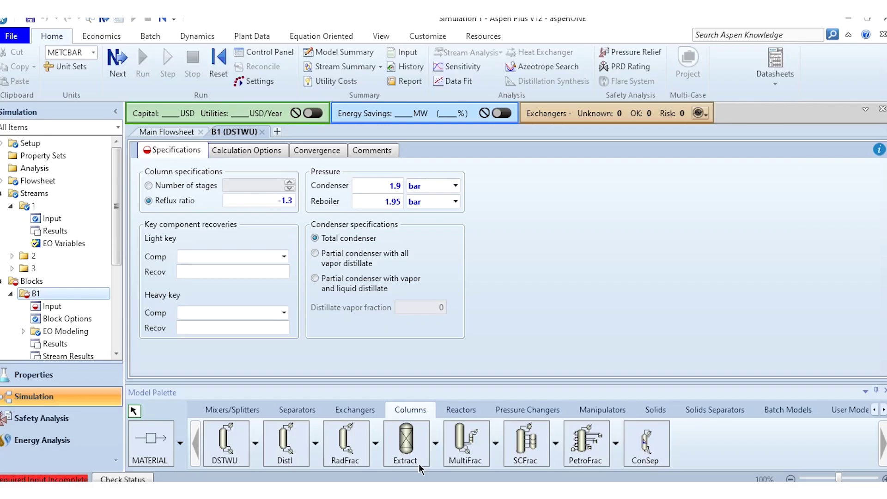
- Pick ETHANOL as B1's light key component and WATER as its heavy key component
left_click(283, 256)
left_click(258, 270)
left_click(284, 312)
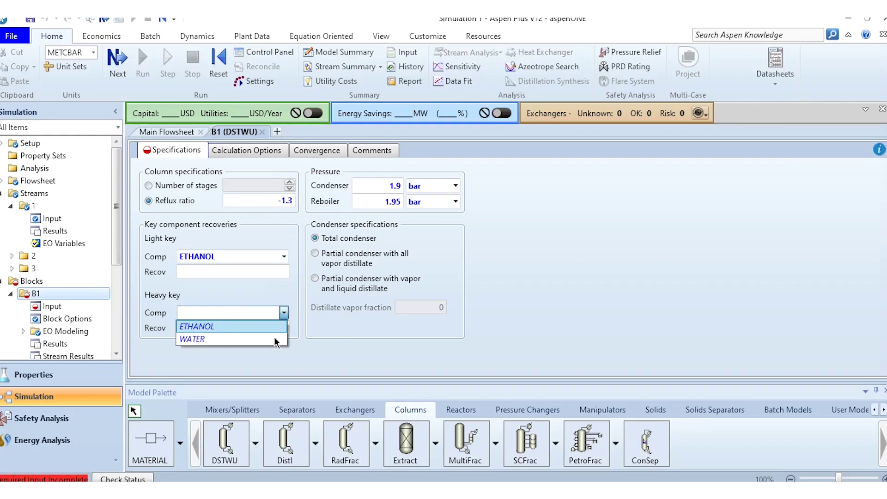
left_click(267, 344)
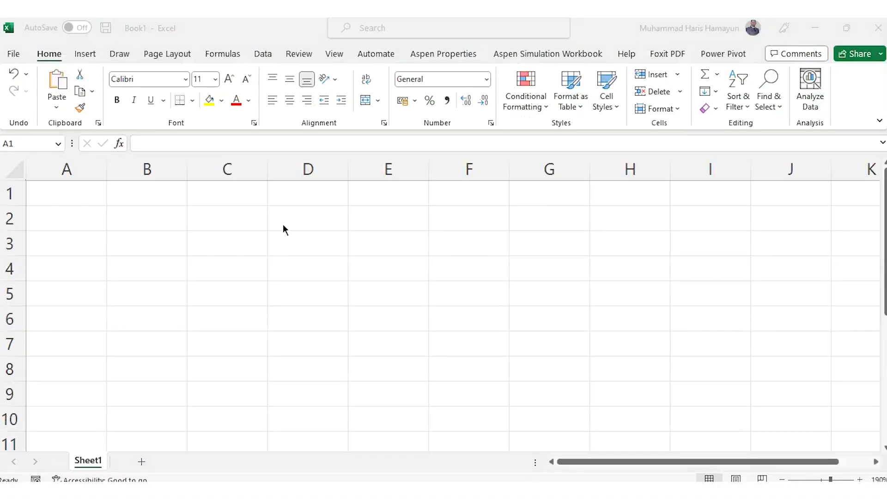
- Enter the column headings Feed, Top and Bottom in B2:D2
left_click(158, 218)
type("Feed")
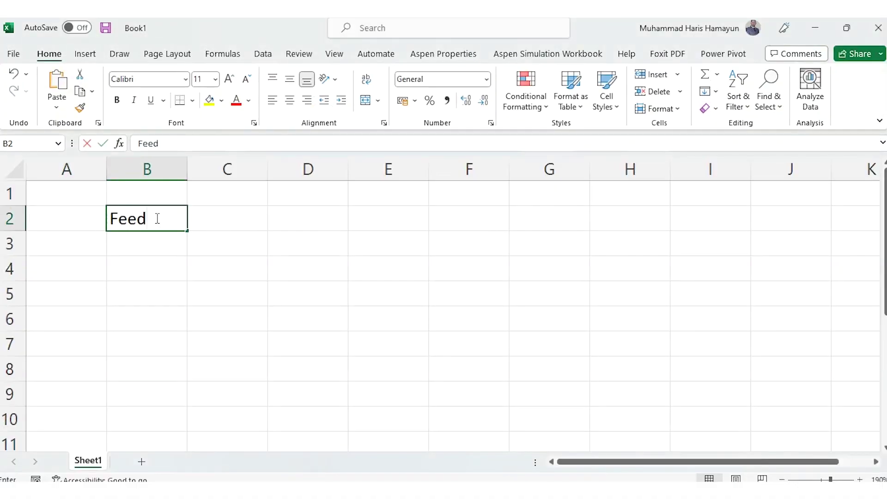
key("Return")
key("Up")
key("Right")
type("Top")
key("Tab")
type("Bottom")
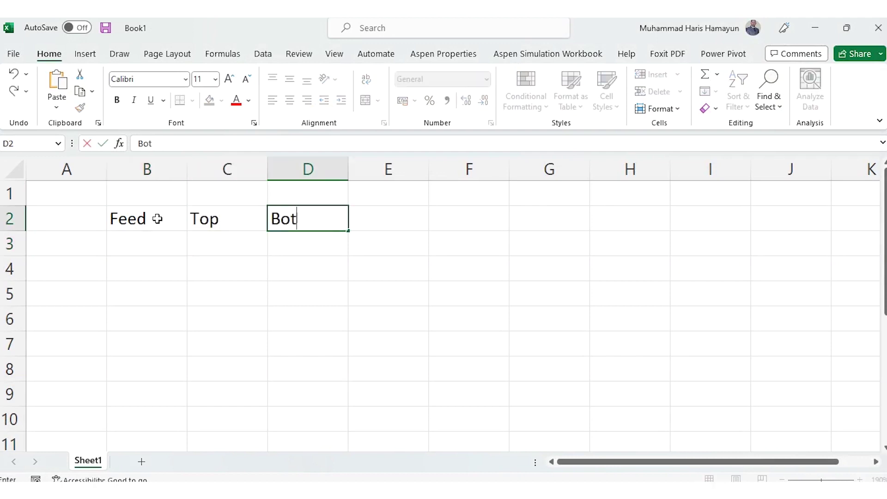
key("Return")
- Label the rows Ethanol, Water and Total in A3:A5
key("Left")
key("Left")
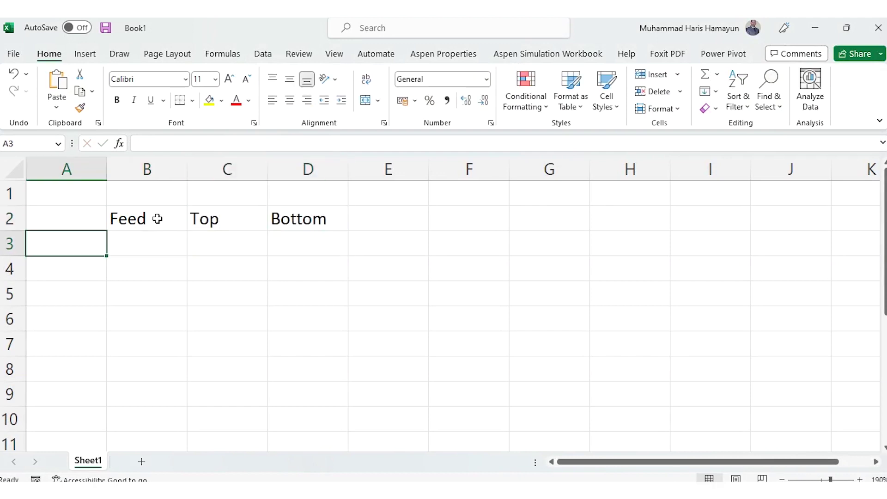
type("Ethanol")
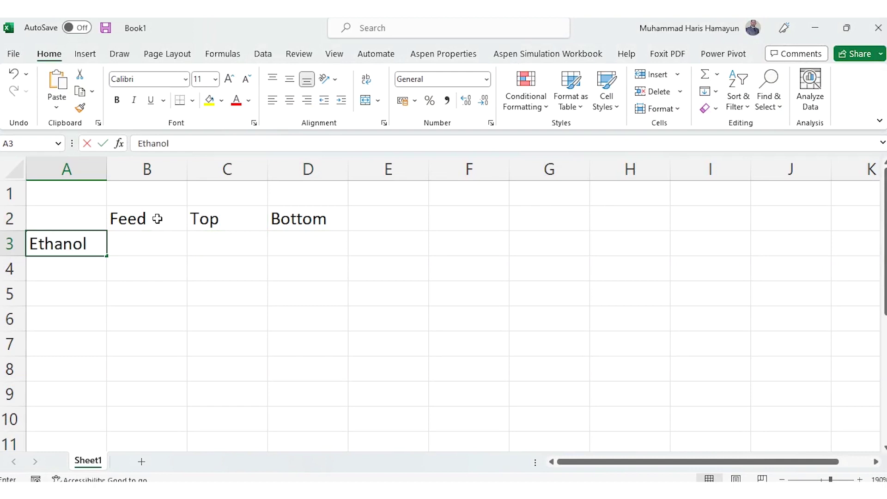
key("Return")
type("Water")
key("Return")
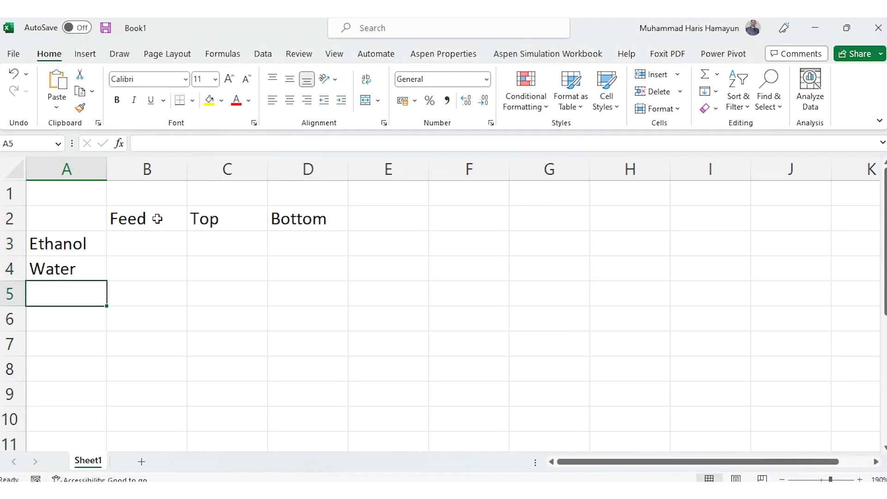
type("Total")
key("Tab")
- Fill the Feed column: total 1000, with ethanol and water each =0.5*B5
key("Up")
key("Up")
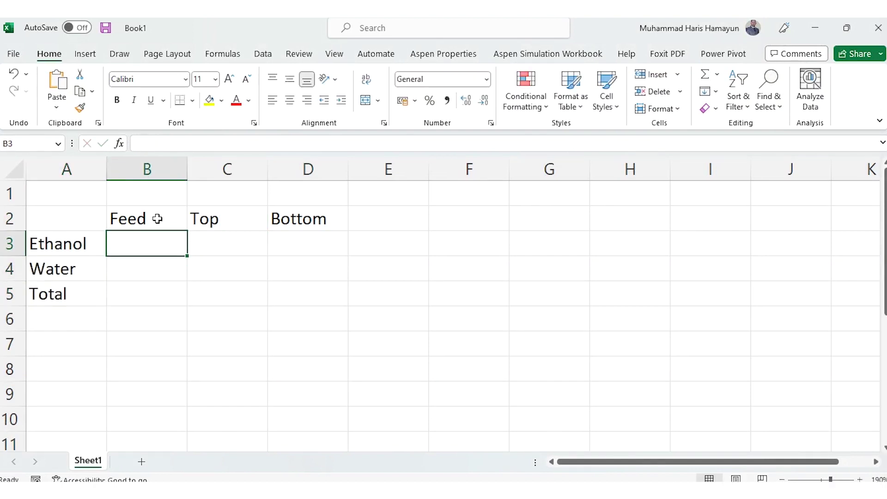
key("Down")
key("Down")
type("1000")
key("Up")
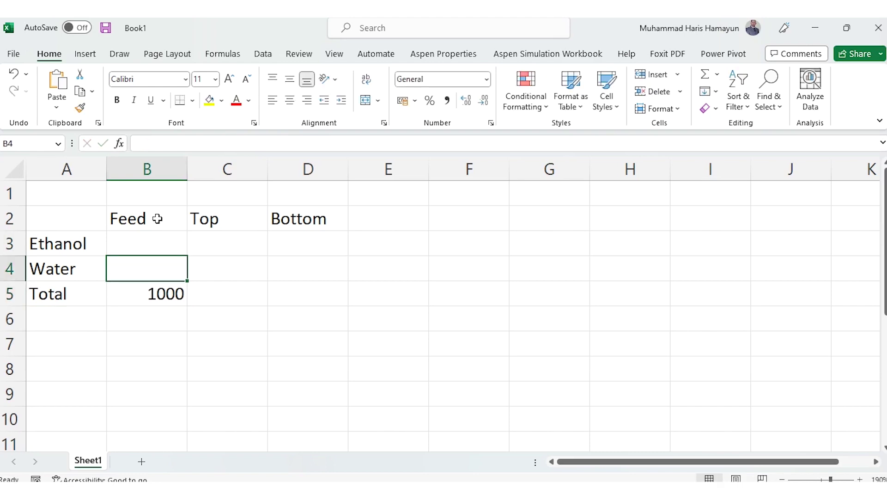
type("=0.5*")
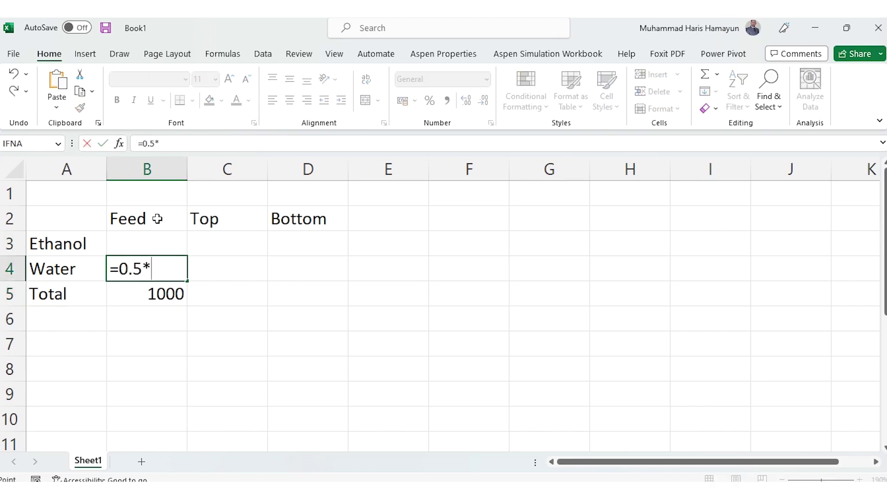
key("Down")
key("Return")
key("Left")
key("Up")
key("Up")
key("Right")
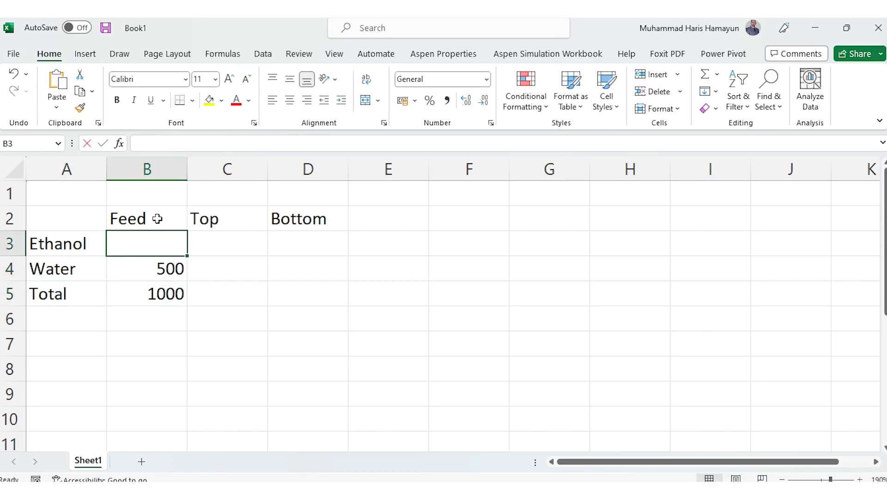
type("=0.5*")
key("Down")
key("Down")
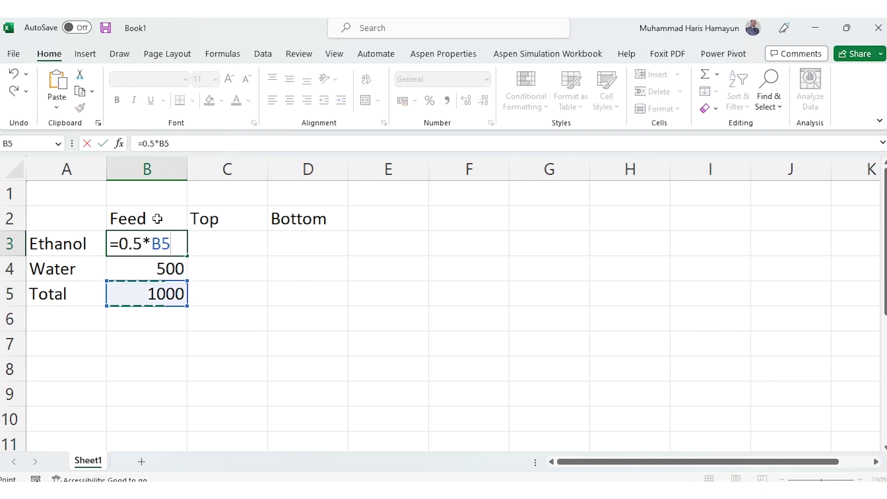
key("Return")
- Fill the Top column: total 500, ethanol =0.98*C5 and water =C5*0.02
key("Up")
key("Right")
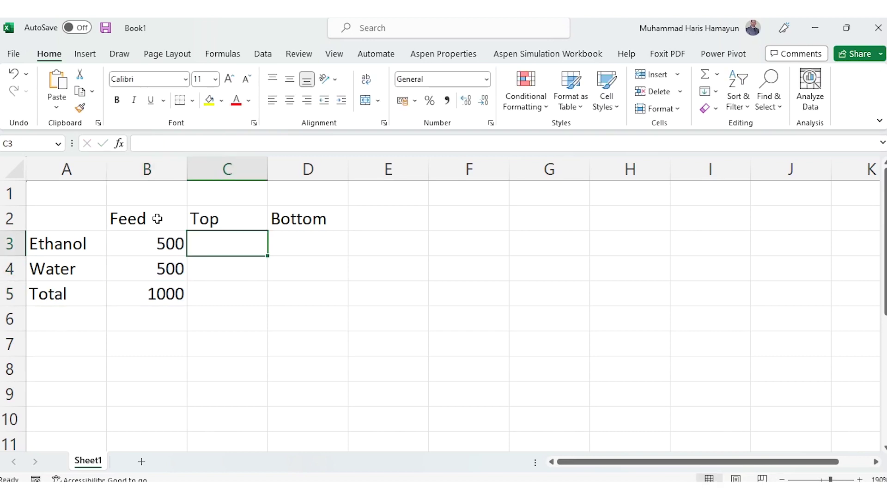
key("Down")
key("Down")
type("500")
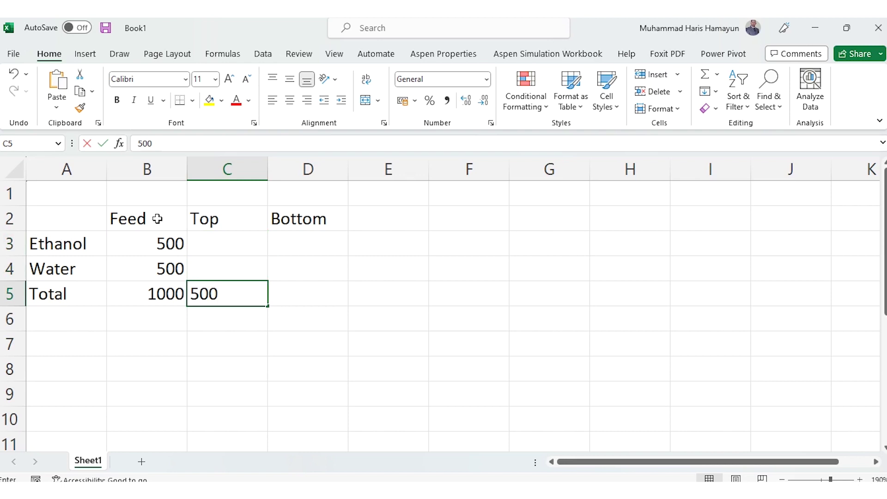
key("Up")
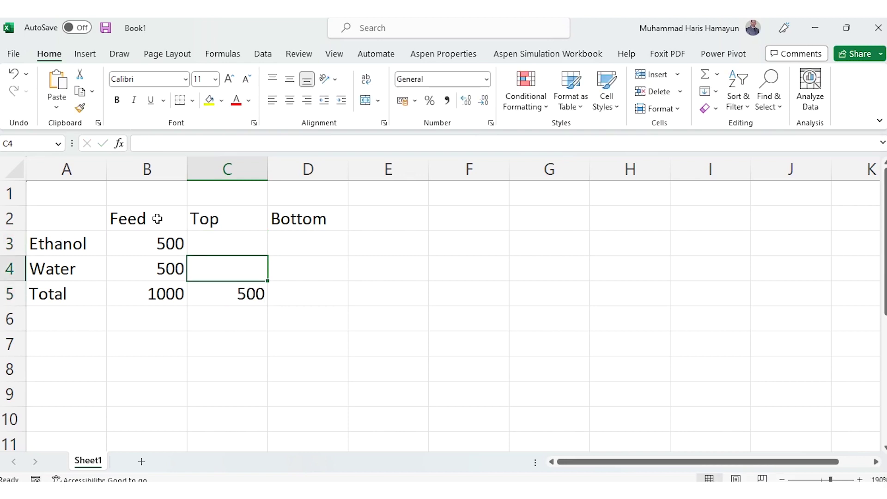
key("Up")
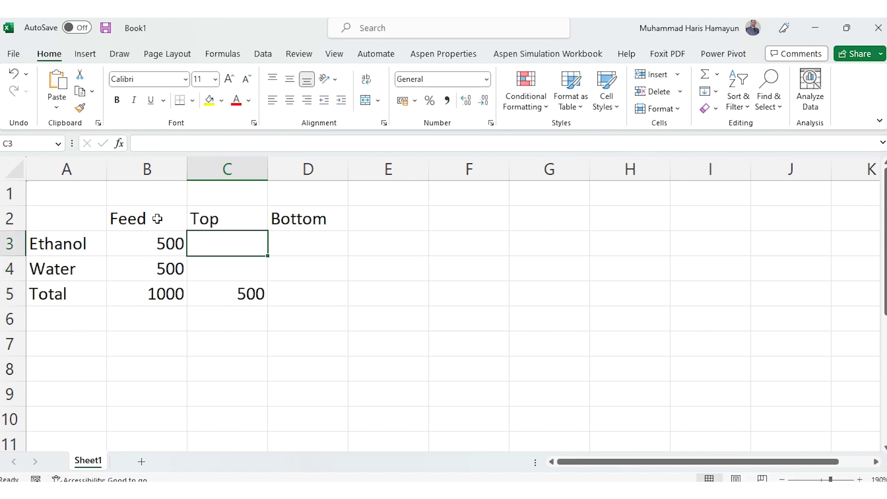
type("=0.98*")
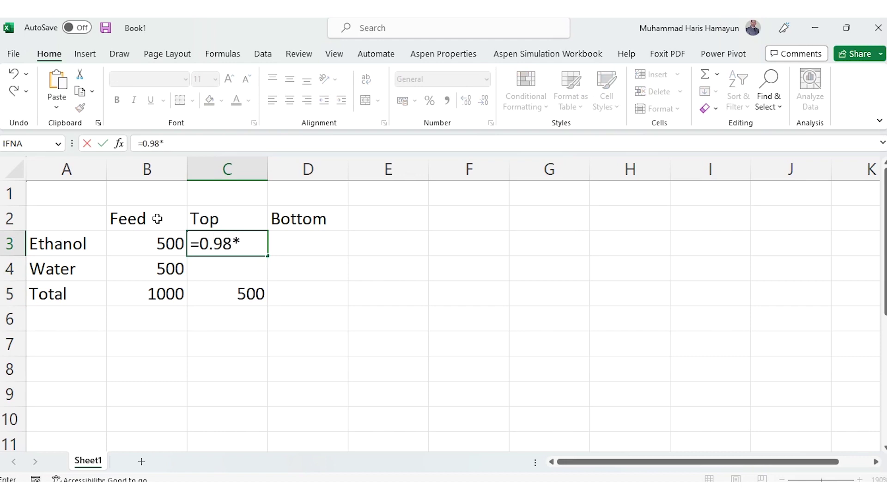
key("Down")
key("Down")
key("Return")
type("=")
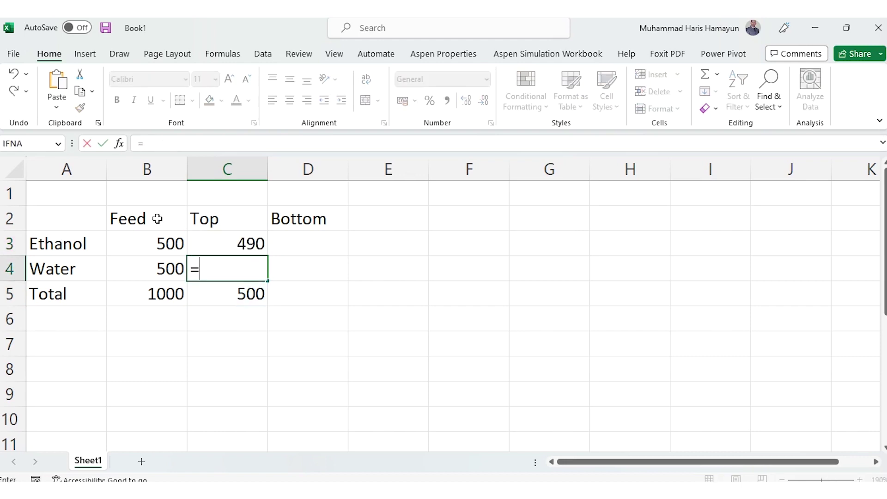
key("Down")
type("*0.2")
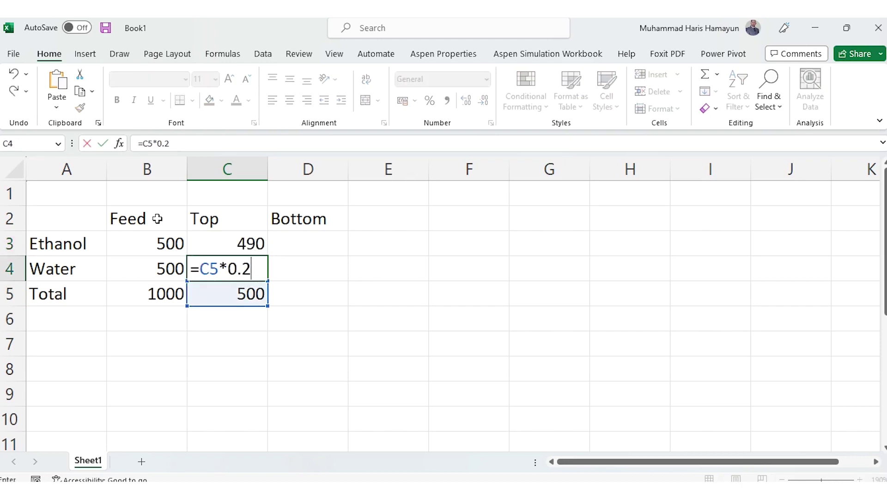
key("BackSpace")
type("02")
key("Return")
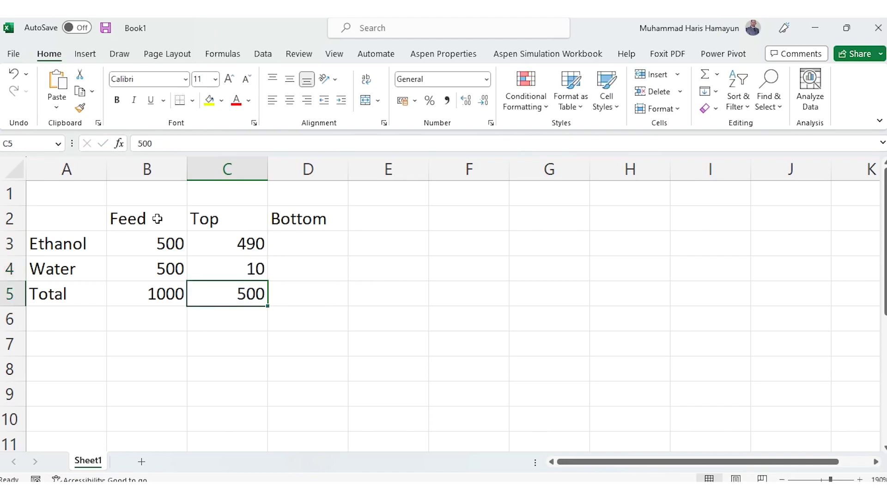
- Compute Bottom flows as feed minus top (=B3-C3) and fill down to D5
key("Up")
key("Up")
key("Right")
type("=")
key("Left")
key("Left")
type("-")
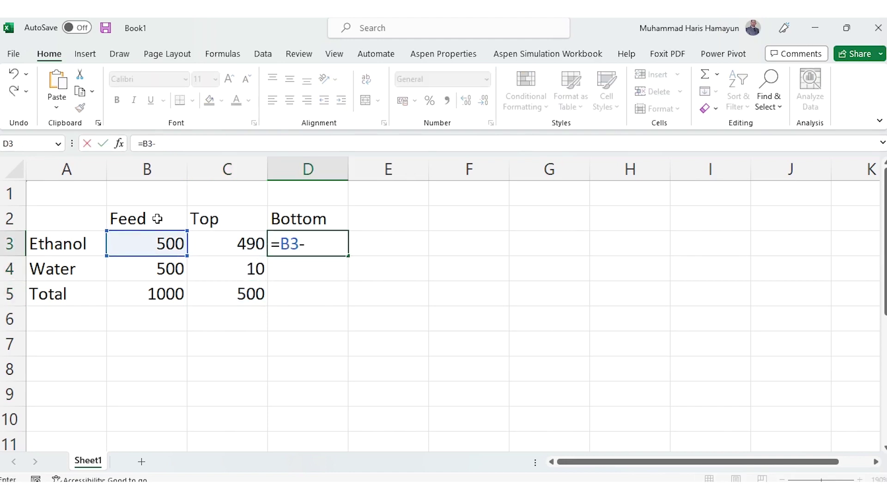
key("Left")
key("Return")
key("Up")
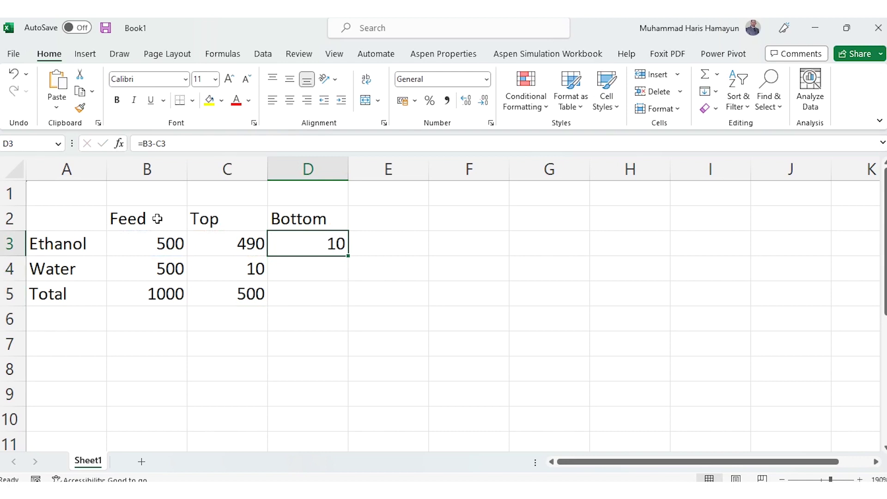
left_click_drag(347, 255, 349, 301)
left_click(344, 299)
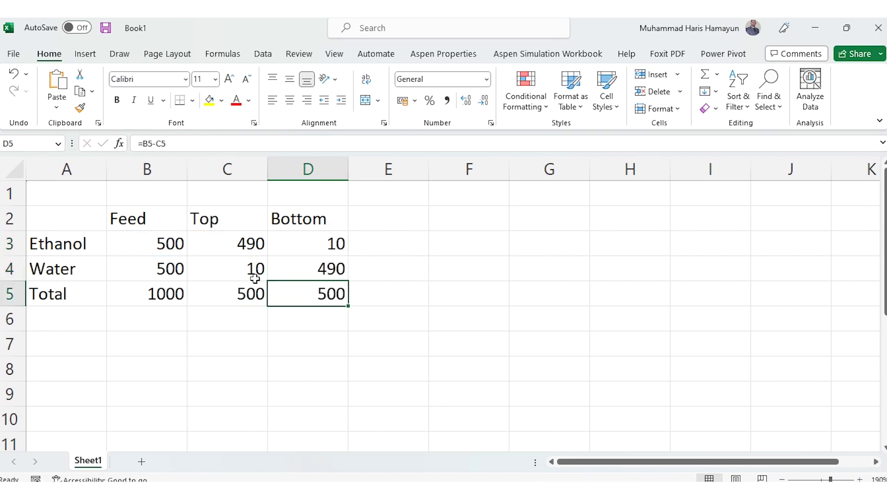
left_click(443, 242)
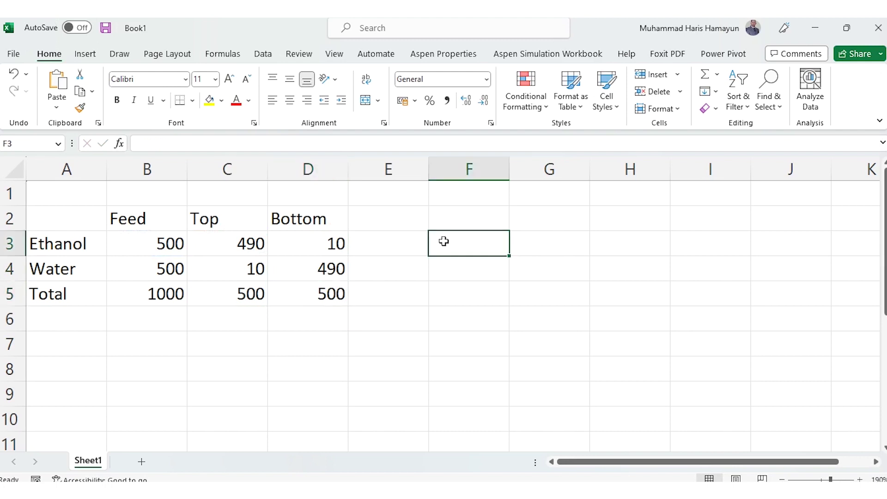
- Calculate ethanol recovery in F3 as top flow over feed, giving 0.98
type("=")
key("Left")
key("Left")
key("Left")
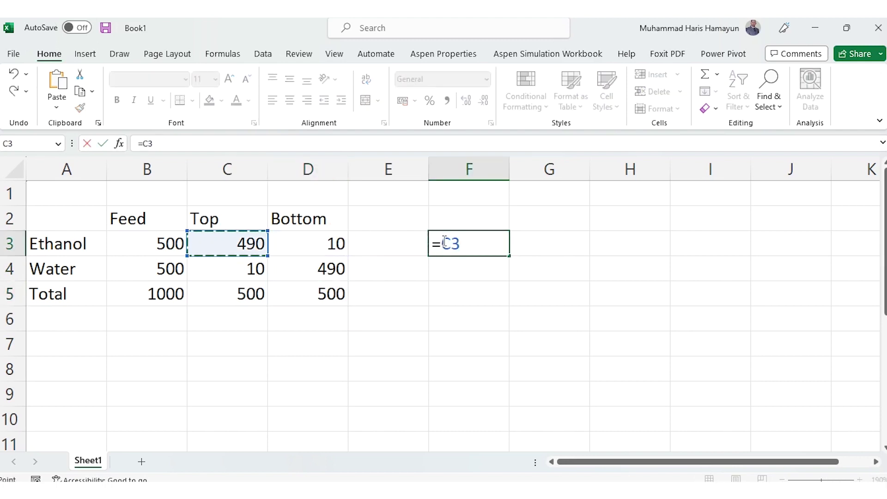
type("/")
key("Left")
key("Left")
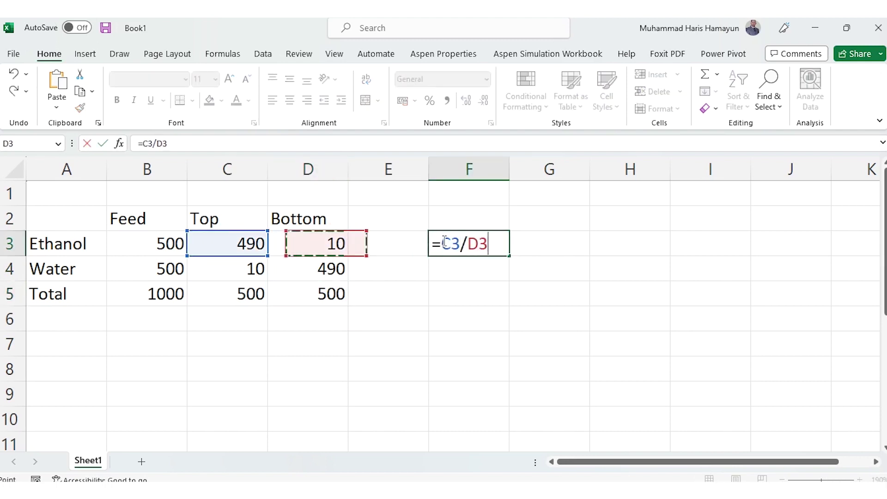
key("Left")
key("Left")
key("Left")
key("Right")
key("Return")
- Copy the recovery formula to F4 for water (0.02) and head column F 'Recovery'
left_click(444, 241)
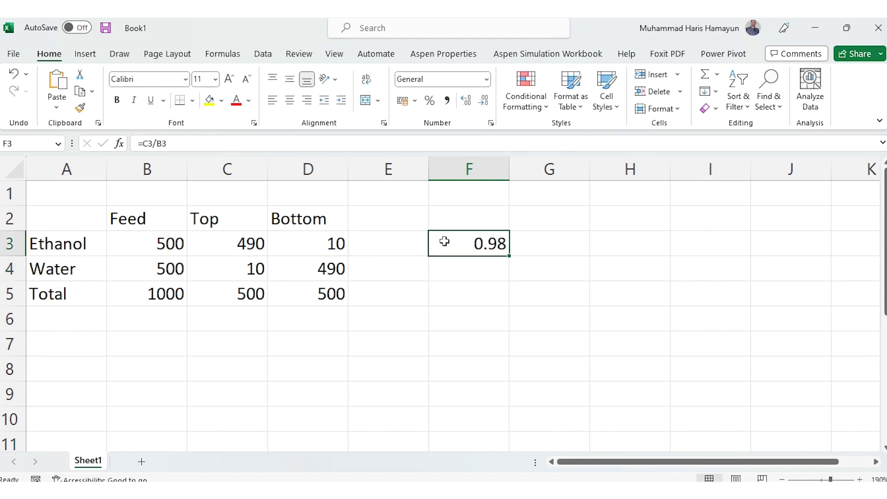
key("ctrl+c")
key("shift+Down")
key("ctrl+v")
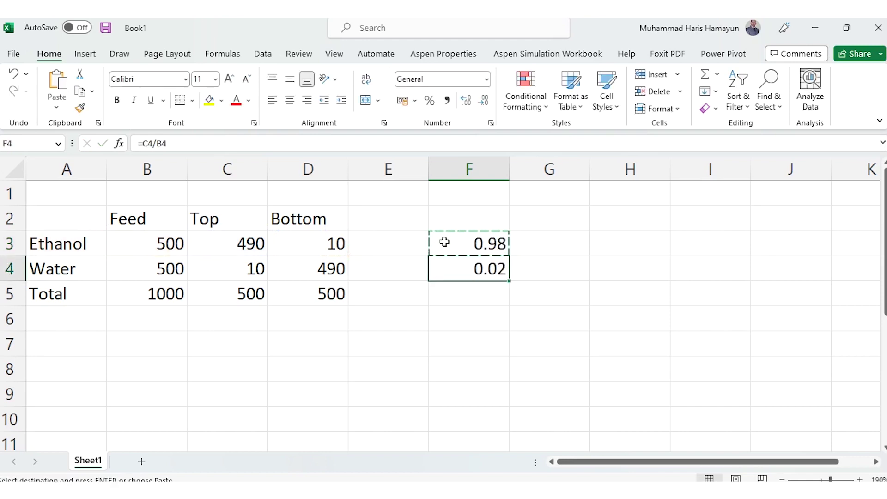
left_click(444, 241)
key("Up")
type("Recovery")
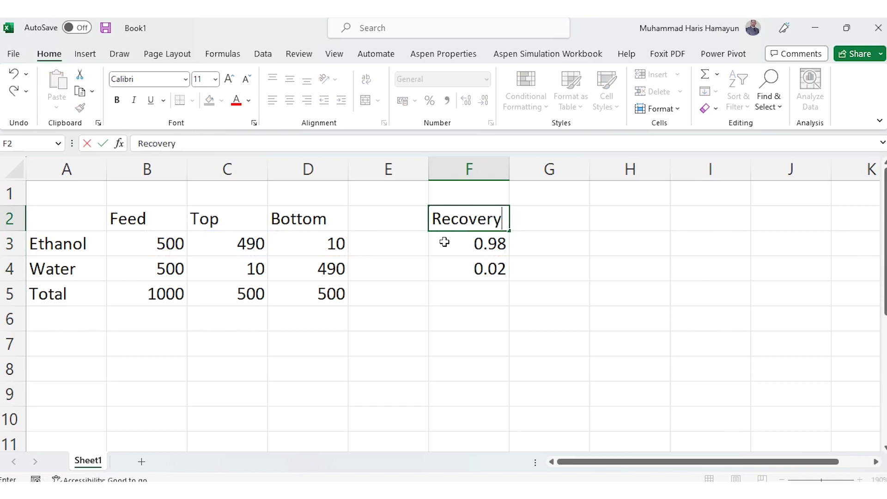
key("Return")
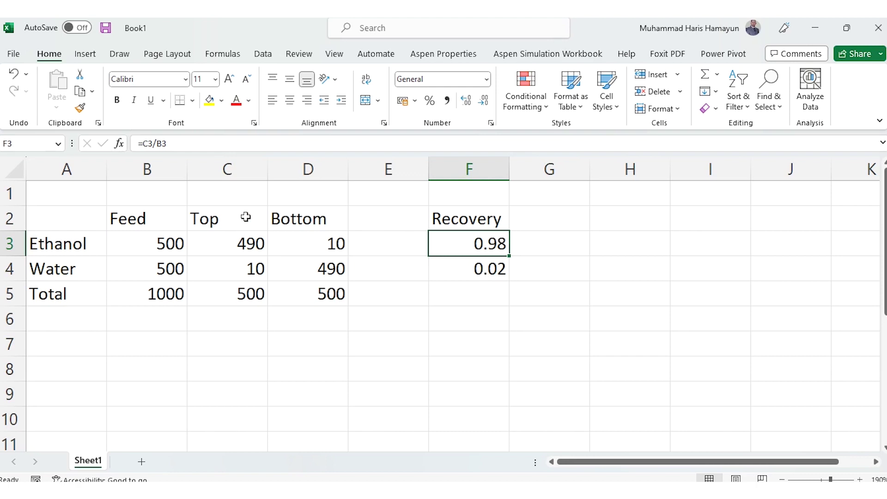
- Check that the Top and Bottom columns each sum to 500 in the status bar
left_click_drag(244, 218, 247, 298)
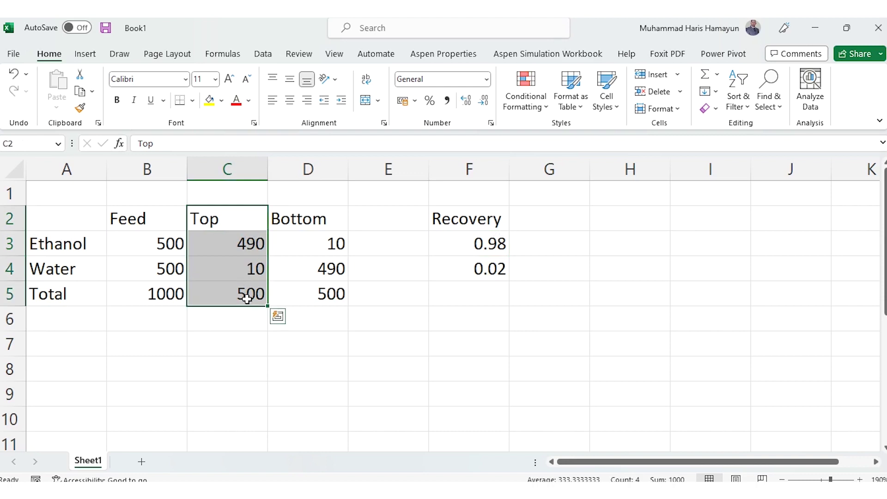
left_click_drag(323, 218, 322, 292)
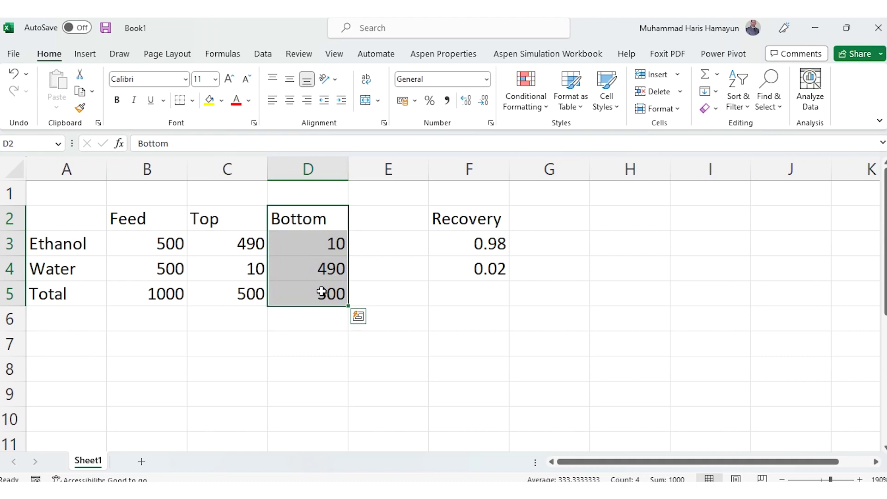
left_click_drag(240, 218, 250, 294)
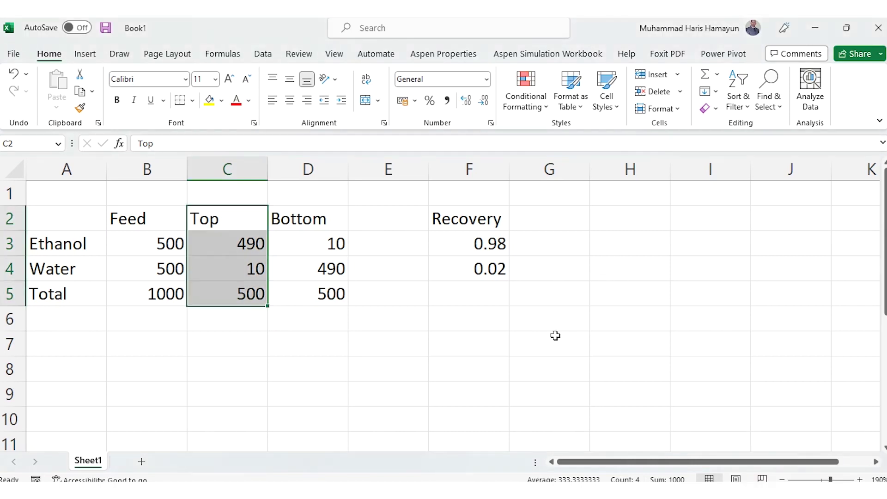
key("alt+Tab")
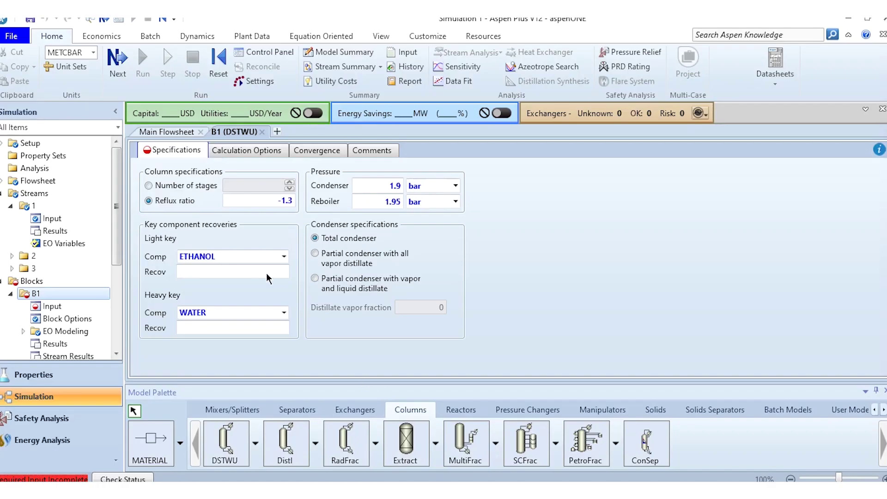
- Set DSTWU recoveries to 0.98 for light key ethanol and 0.02 for heavy key water, then run
left_click(261, 271)
type("0.98")
left_click(229, 327)
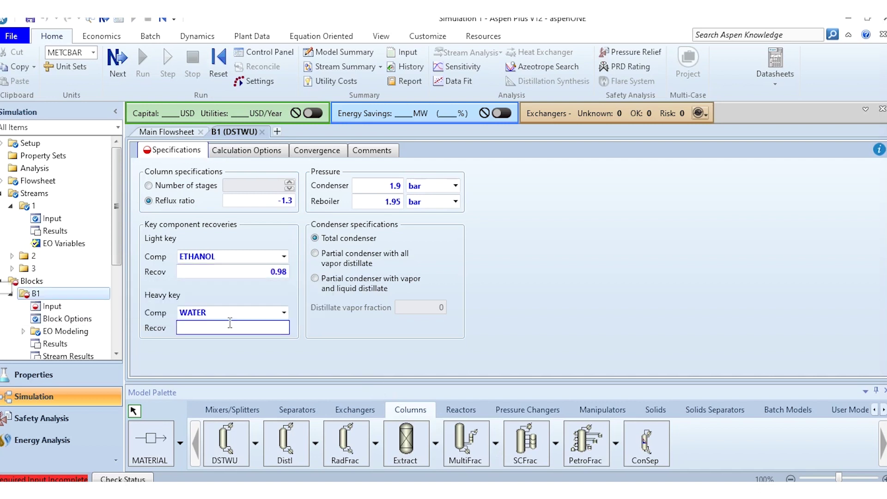
type("0.02")
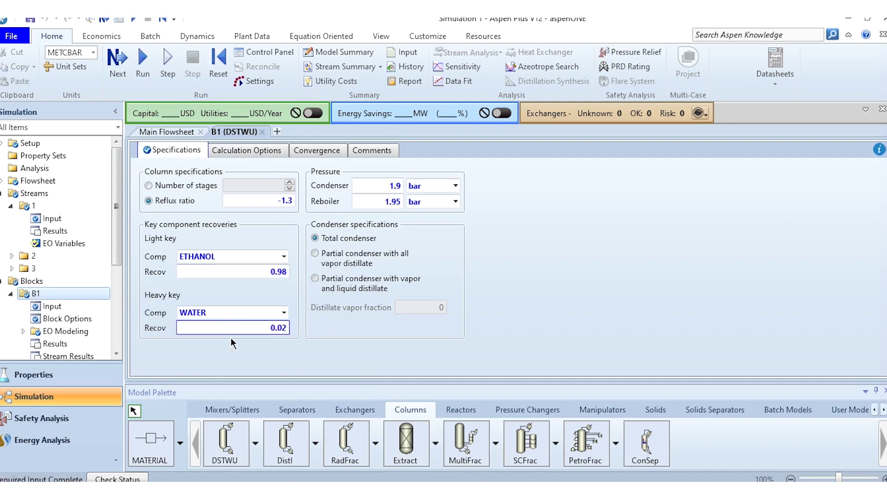
left_click(146, 70)
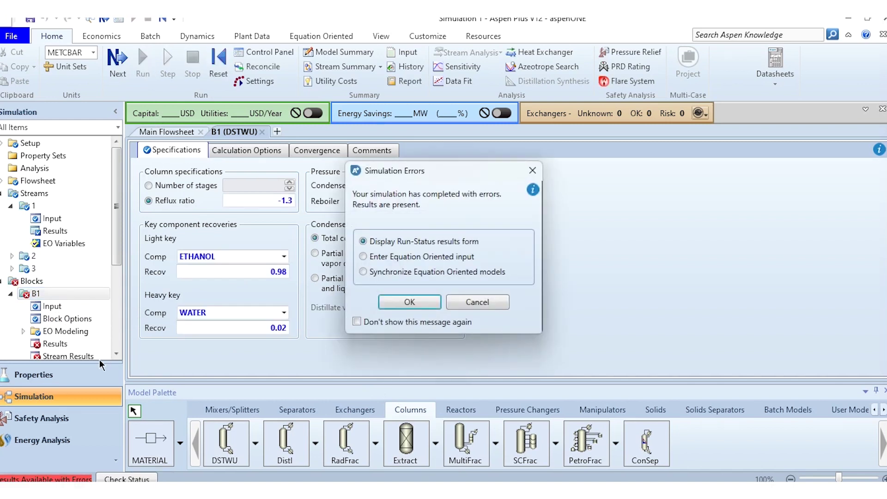
- Review B1 status errors (minimum stages -31.287, infeasible specs) and open Help on the Results Status sheet
left_click(425, 302)
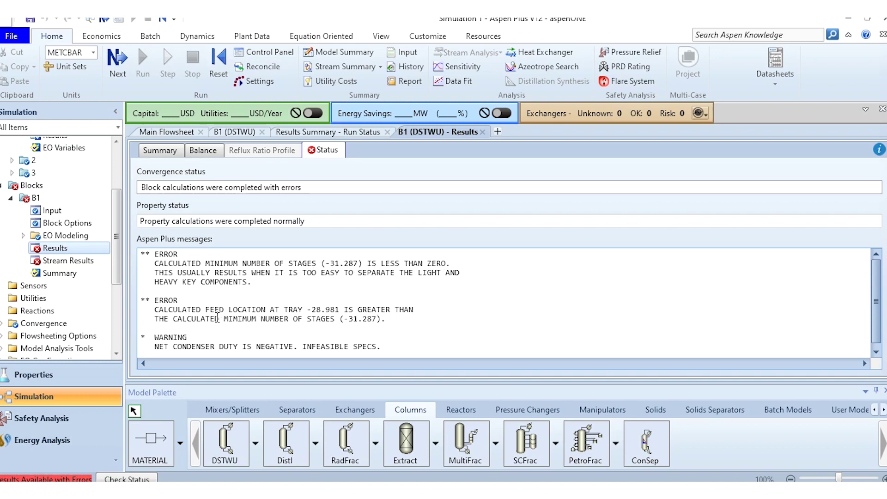
scroll(259, 319, "down", 1)
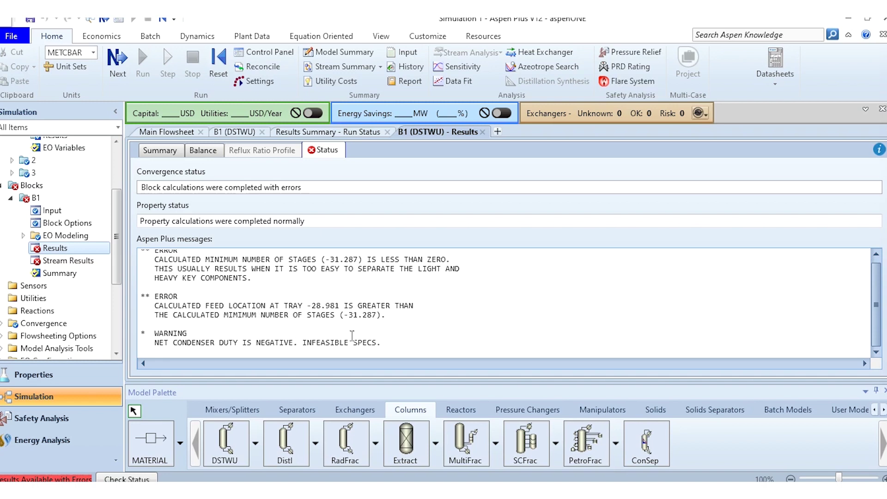
left_click_drag(396, 342, 137, 253)
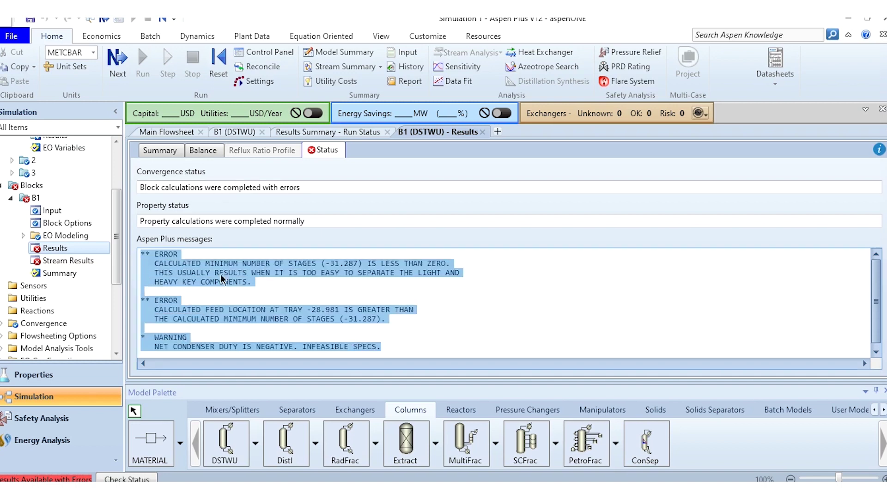
left_click(239, 280)
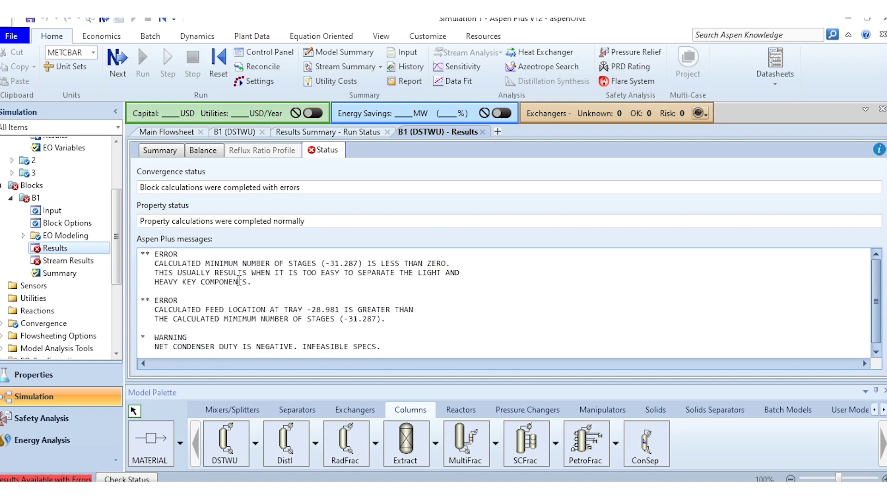
key("F1")
double_click(281, 113)
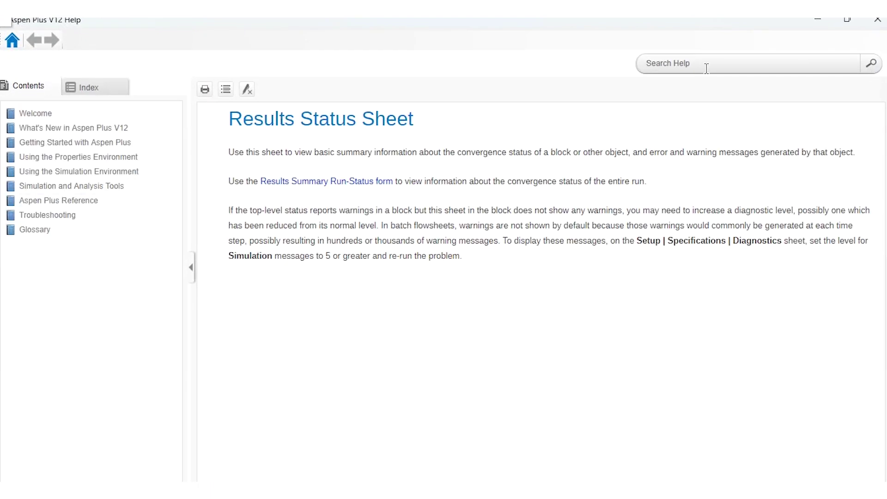
- Search Help for DSTWU and read the Working with DSTWU topic's assumptions
type("DSTWU")
key("Return")
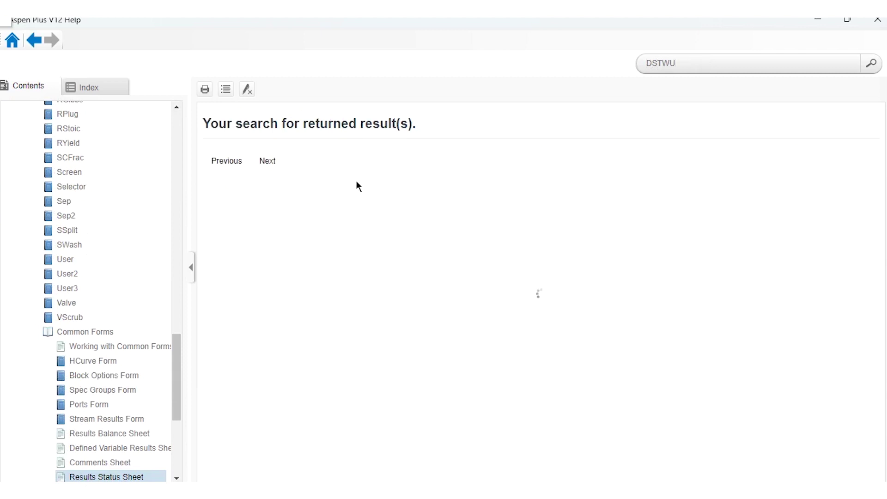
left_click(261, 230)
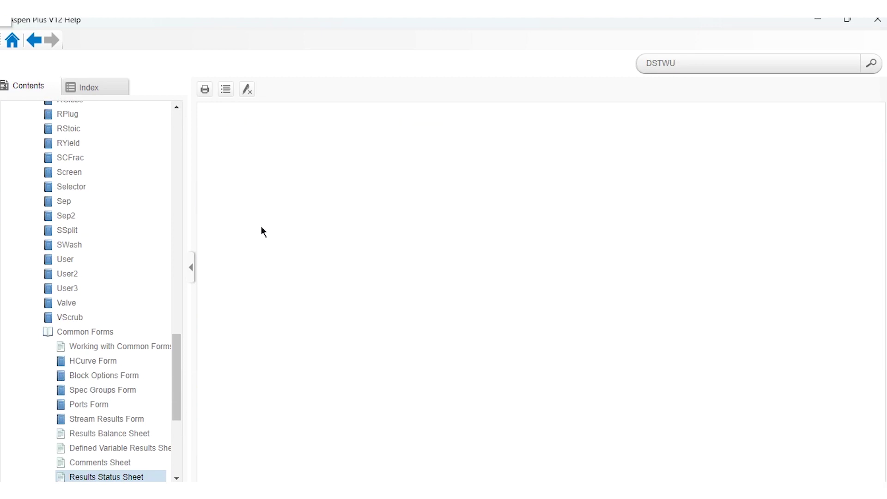
left_click_drag(228, 196, 515, 202)
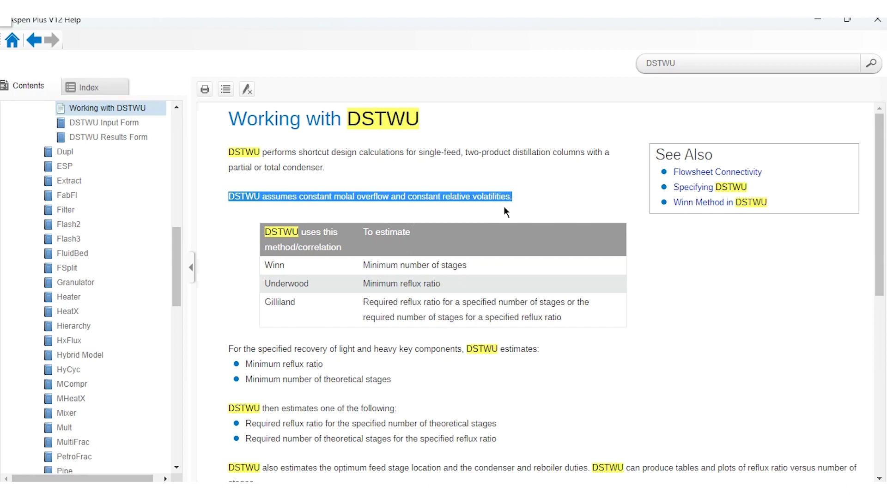
left_click(494, 204)
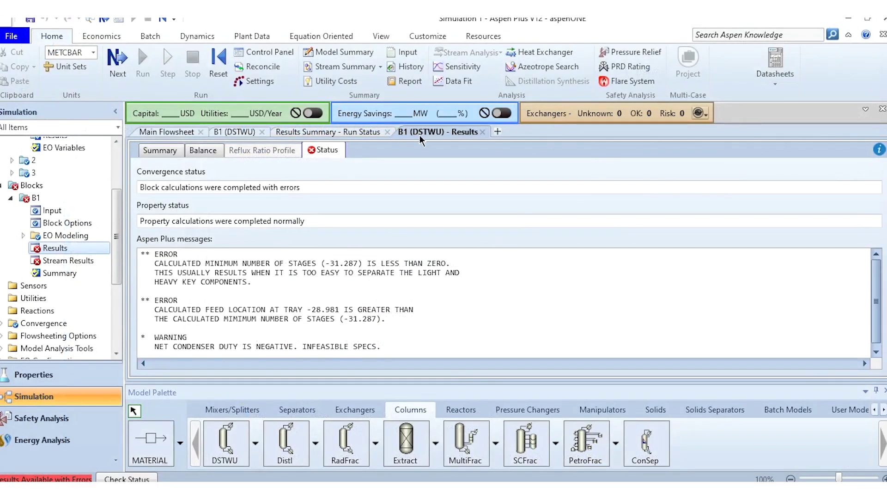
- Close the result tabs and change the recoveries to 0.7 ethanol and 0.3 water
left_click(482, 132)
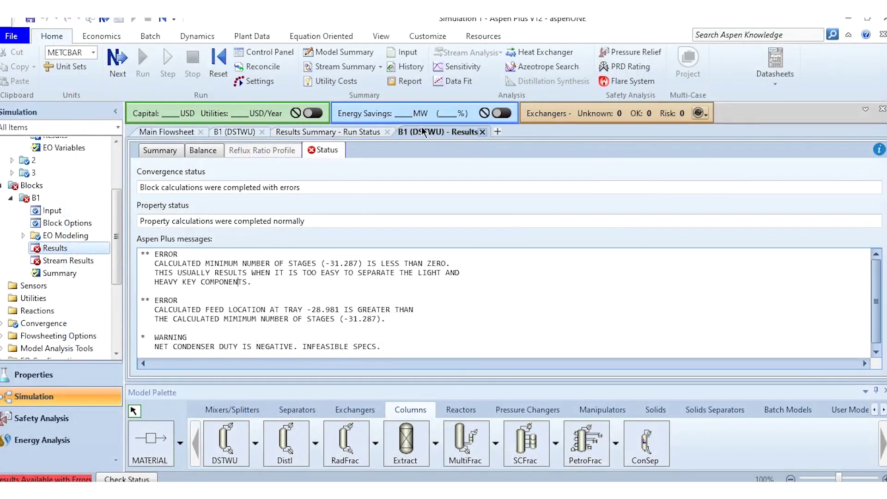
left_click(388, 132)
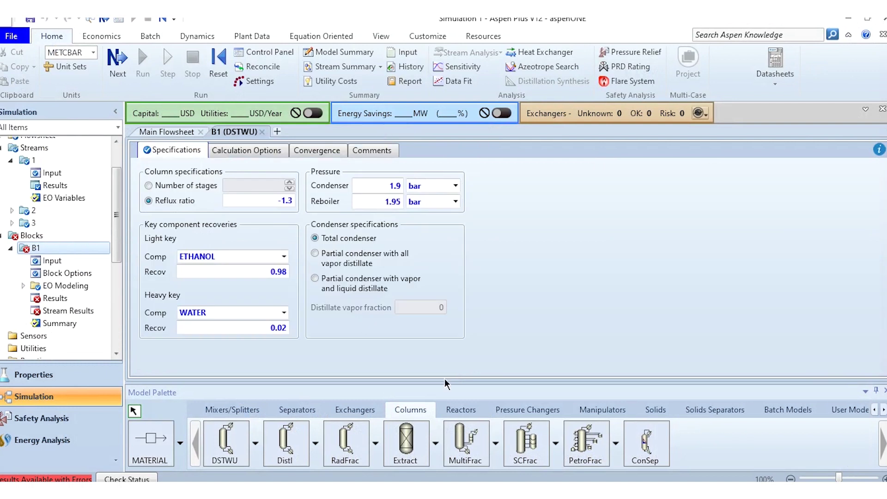
left_click(266, 272)
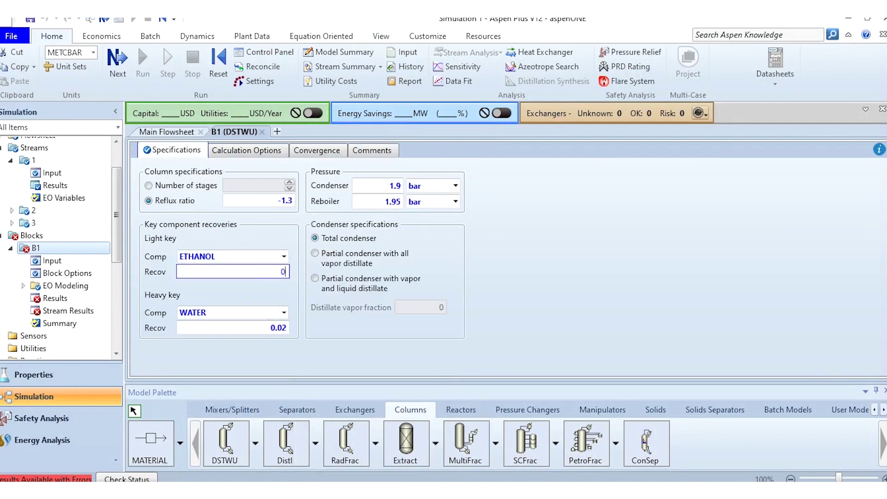
type(".7")
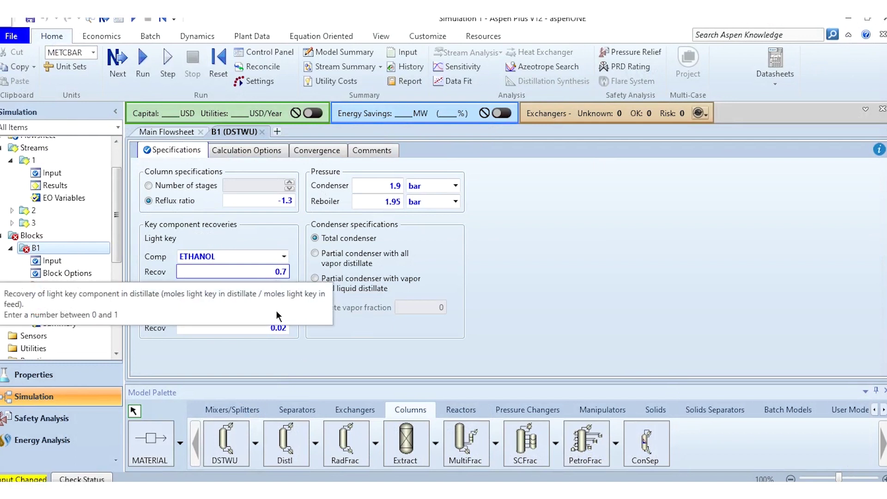
left_click(267, 329)
key("BackSpace")
key("BackSpace")
key("BackSpace")
key("BackSpace")
type("0.3")
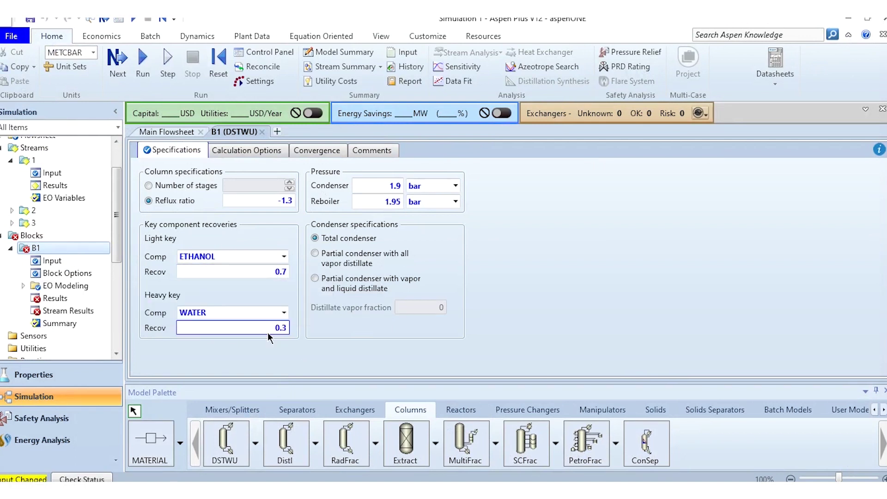
- Reinitialize and rerun, then view B1 results: 42.03 stages, feed stage 37.25, minimum reflux 0.0225
left_click(221, 64)
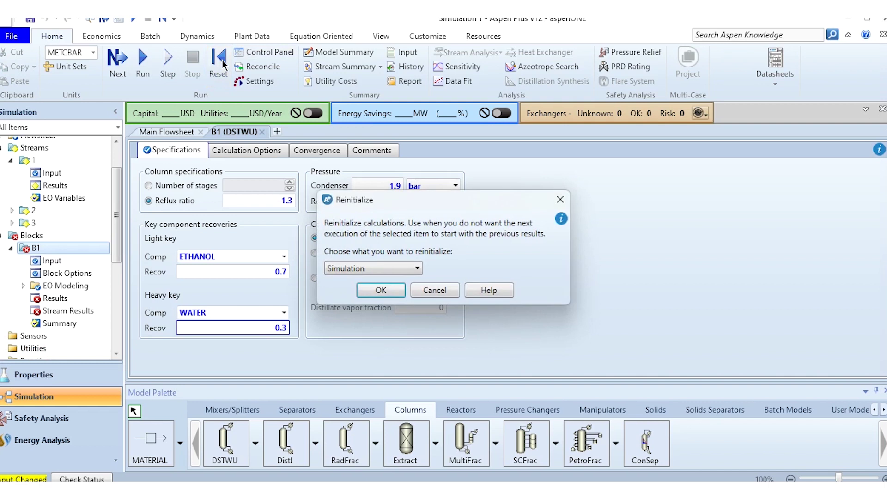
key("Return")
left_click(143, 59)
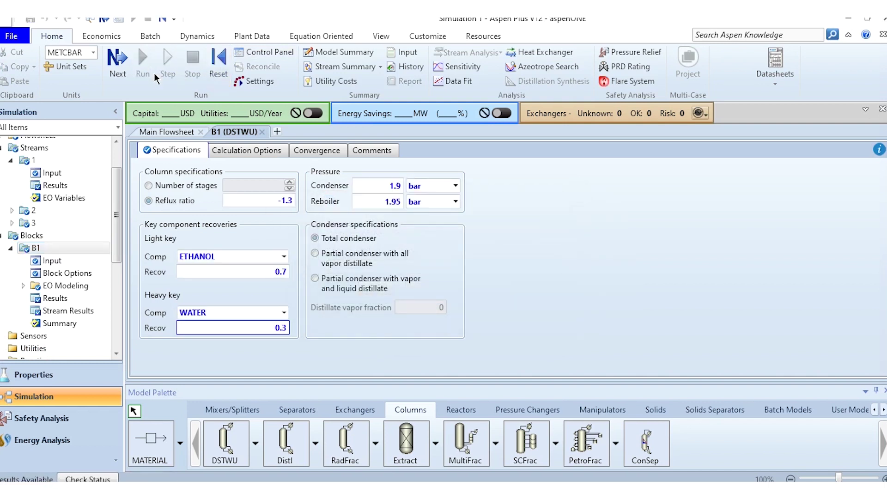
left_click(78, 298)
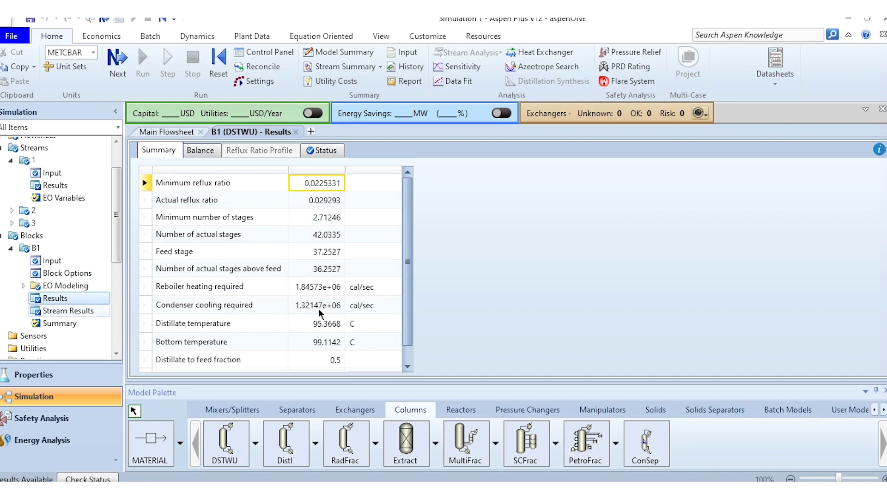
- Expand mole flows and fractions: distillate 350/150 kmol/hr ethanol/water, bottoms 150/350
scroll(318, 309, "down", 1)
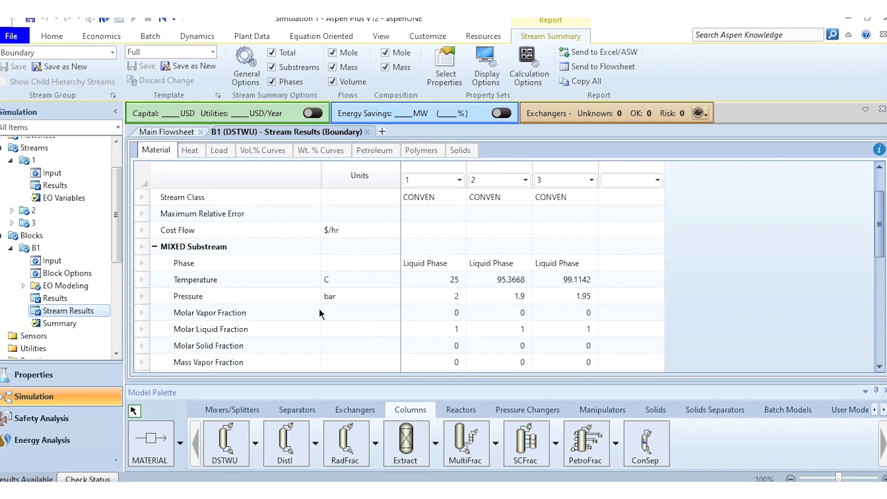
scroll(320, 313, "down", 6)
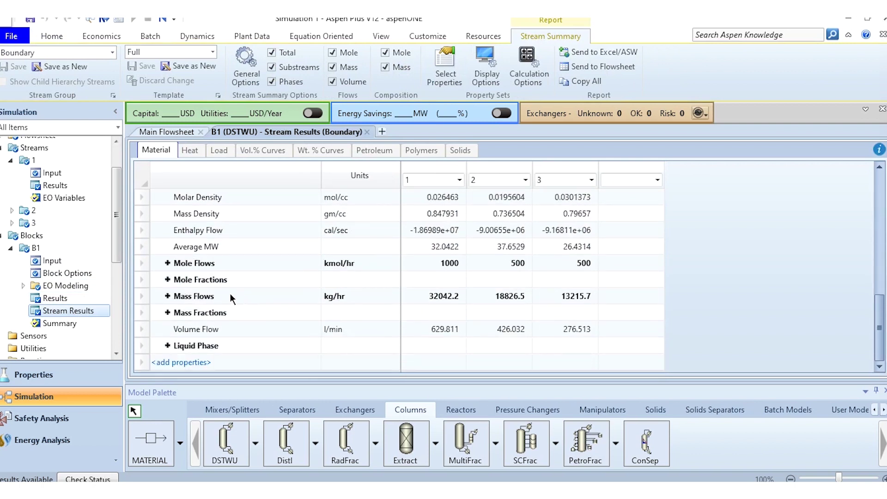
left_click(166, 264)
left_click(169, 312)
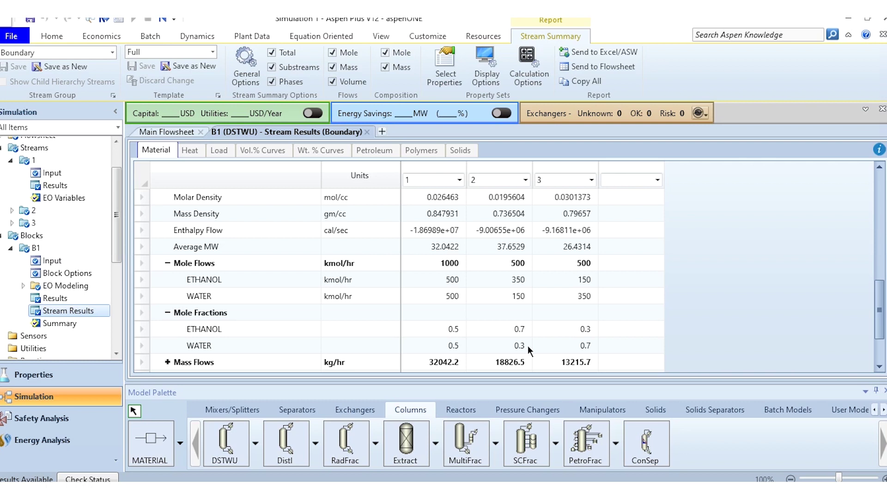
- Close the B1 (DSTWU) Stream Results tab to show the Main Flowsheet with streams 1–3
left_click(366, 133)
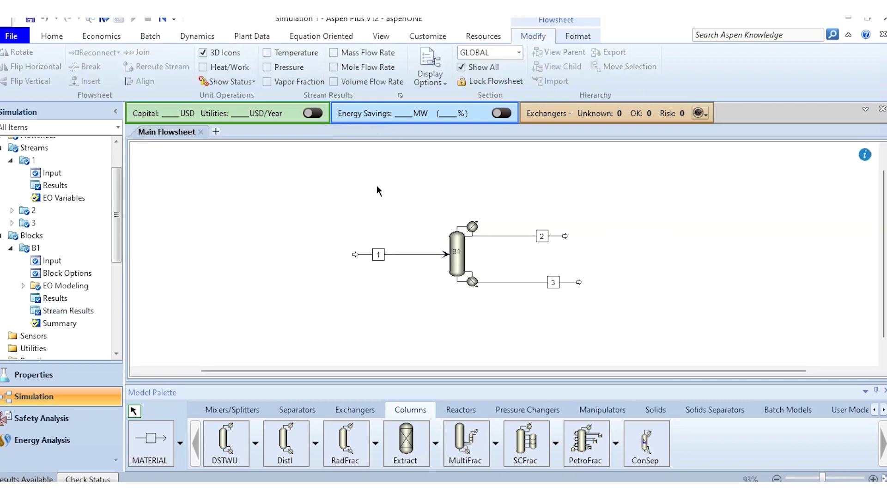